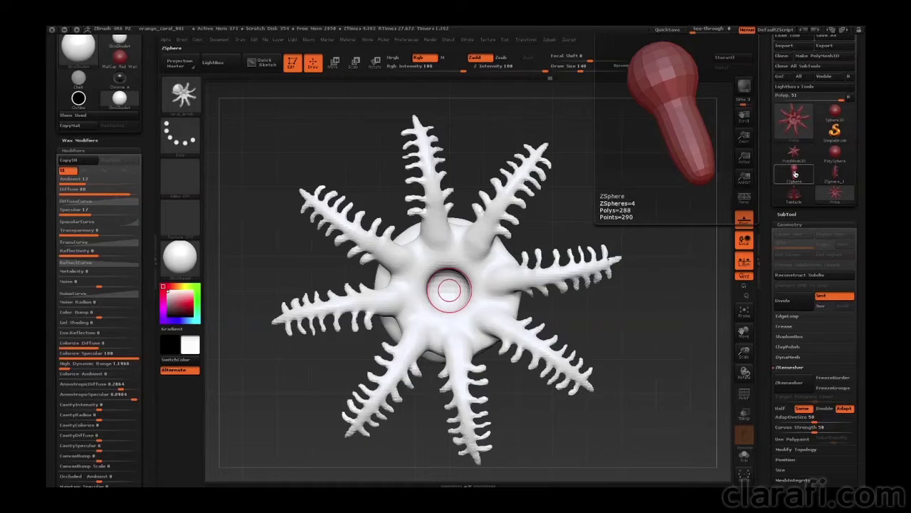
Step: Load the ZSphere branch tool, preview its adaptive skin and convert it to a PolyMesh3D
{"action": "left_click", "coordinate": [795, 174]}
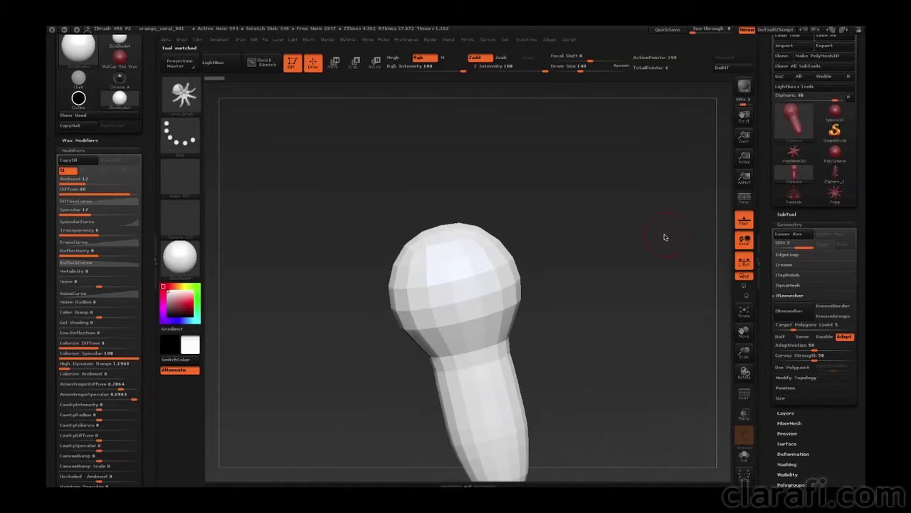
{"action": "key", "text": "a"}
{"action": "left_click_drag", "start_coordinate": [631, 282], "coordinate": [619, 215], "text": "alt"}
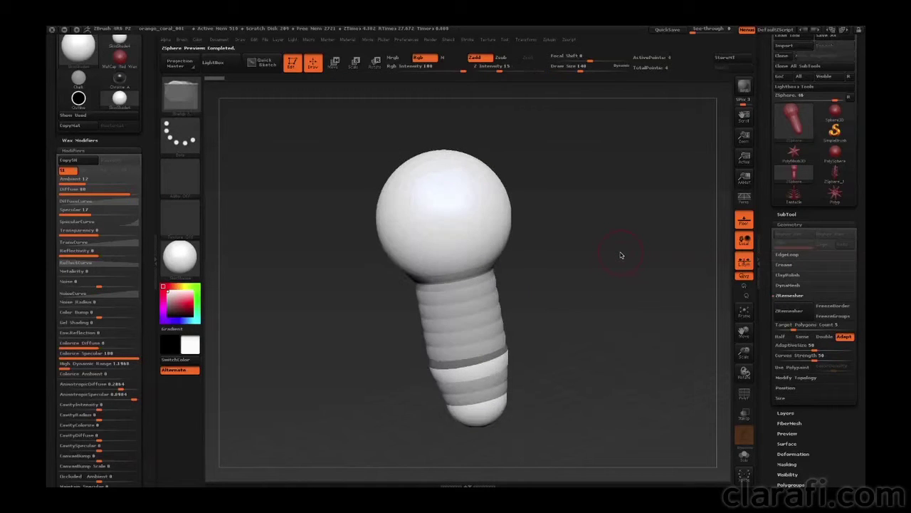
{"action": "key", "text": "a"}
{"action": "key", "text": "a"}
{"action": "key", "text": "a"}
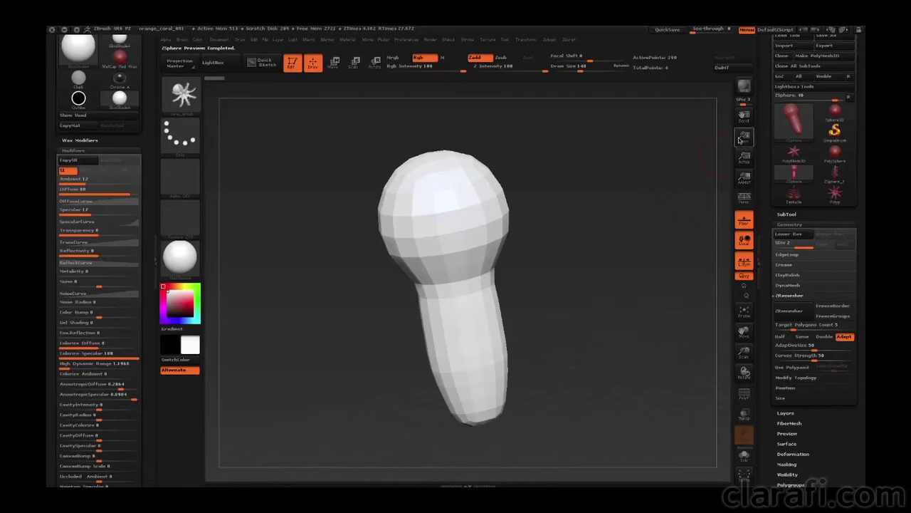
{"action": "left_click", "coordinate": [815, 55]}
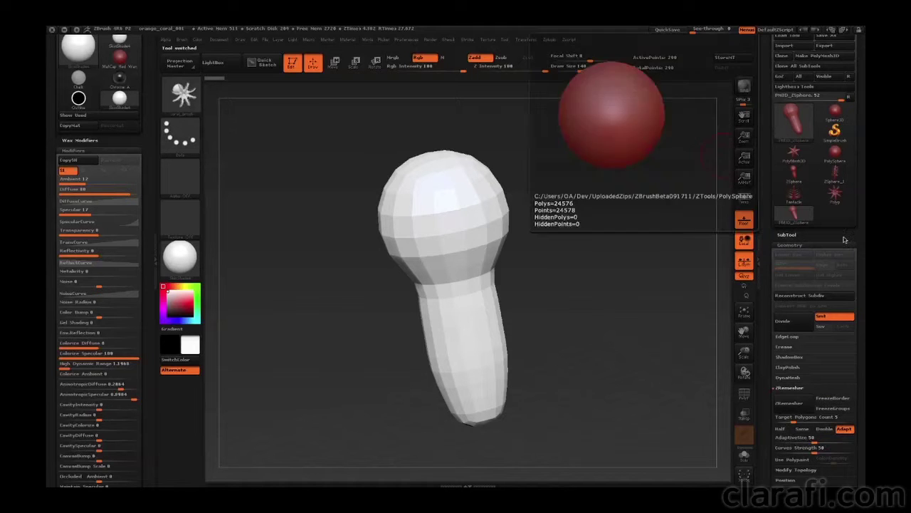
Step: Rename the converted ZSphere subtool as Branch
{"action": "scroll", "coordinate": [802, 318], "scroll_direction": "down", "scroll_amount": 3}
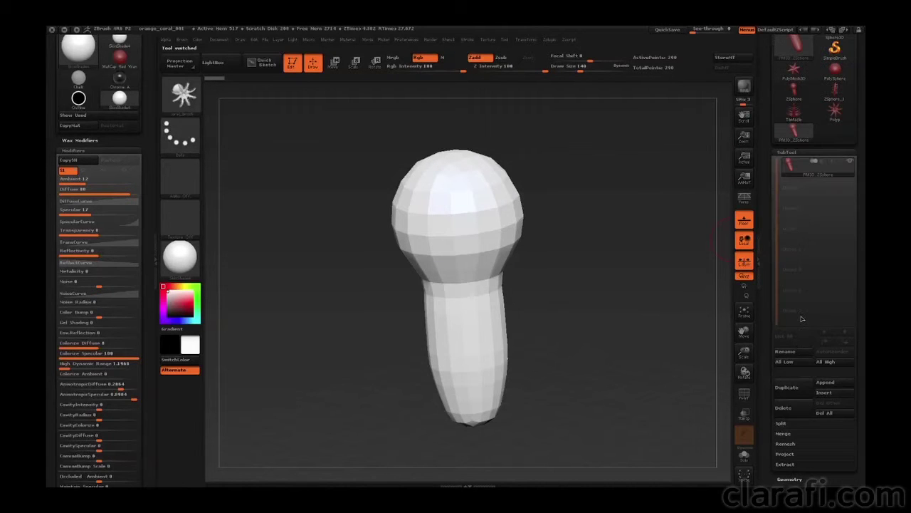
{"action": "left_click", "coordinate": [785, 351]}
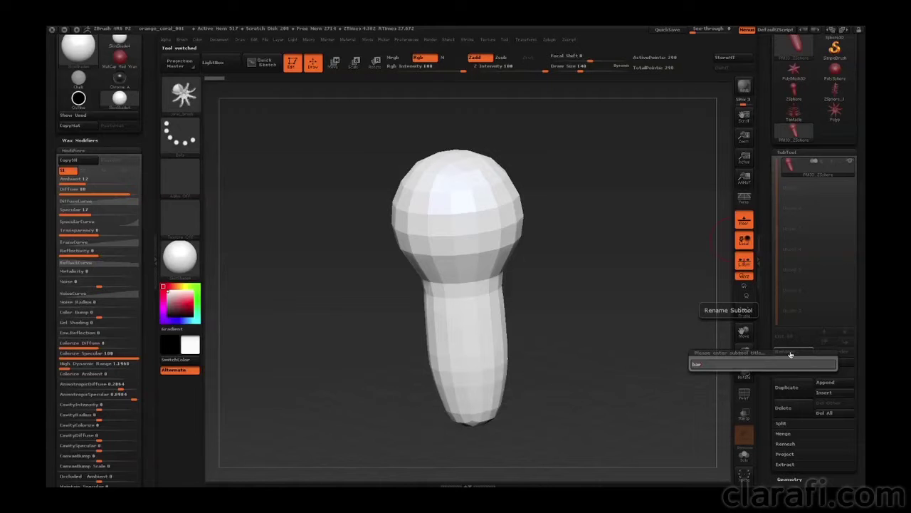
{"action": "type", "text": "barc"}
{"action": "key", "text": "BackSpace"}
{"action": "key", "text": "Return"}
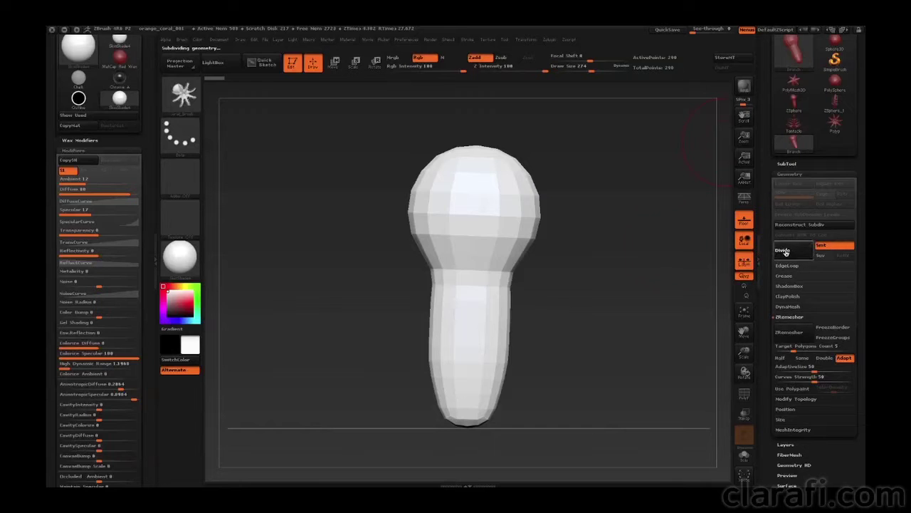
Step: Divide the branch mesh once and smooth its rounded head into the stem
{"action": "left_click", "coordinate": [797, 206]}
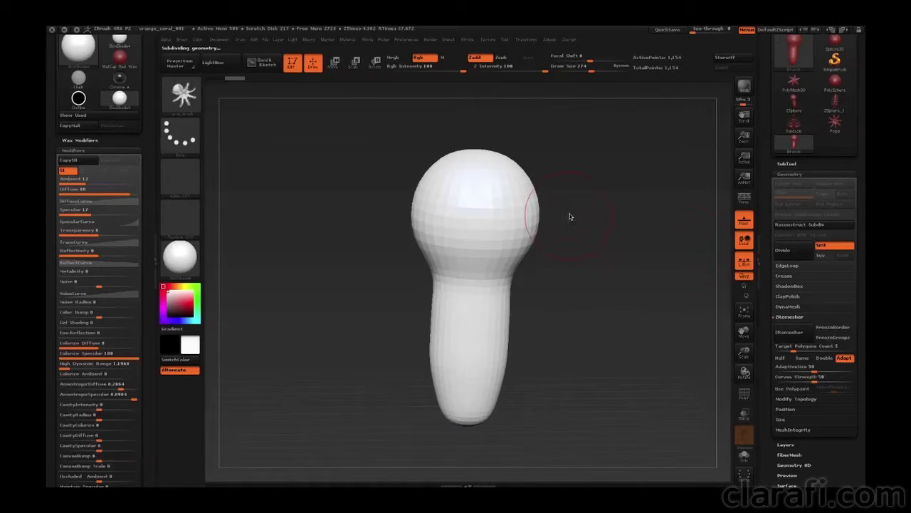
{"action": "left_click_drag", "start_coordinate": [569, 214], "coordinate": [561, 210], "text": "shift"}
{"action": "left_click_drag", "start_coordinate": [490, 188], "coordinate": [435, 191], "text": "shift"}
{"action": "mouse_move", "coordinate": [494, 220]}
{"action": "left_mouse_down", "text": "shift"}
{"action": "mouse_move", "coordinate": [531, 240]}
{"action": "mouse_move", "coordinate": [499, 258]}
{"action": "left_mouse_up", "text": "shift"}
{"action": "left_click_drag", "start_coordinate": [564, 397], "coordinate": [514, 374]}
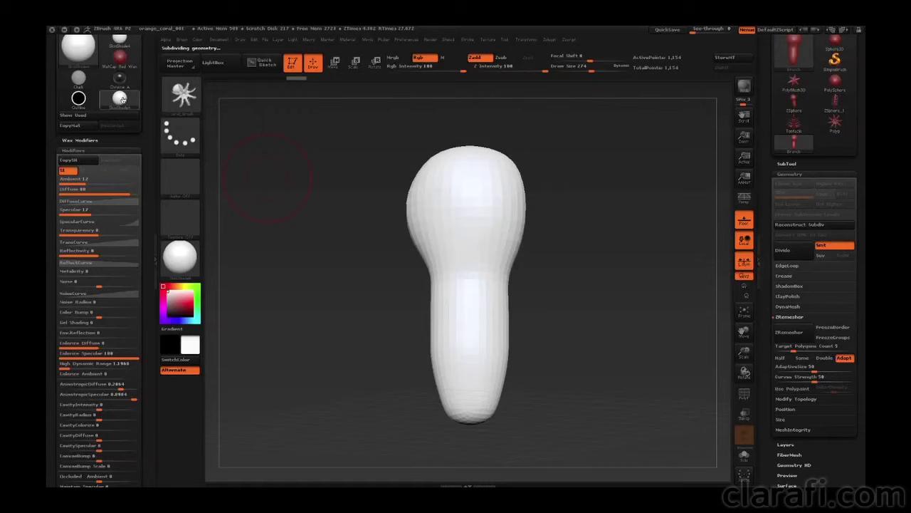
Step: Swell the branch's form with the Inflat brush
{"action": "left_click", "coordinate": [183, 93]}
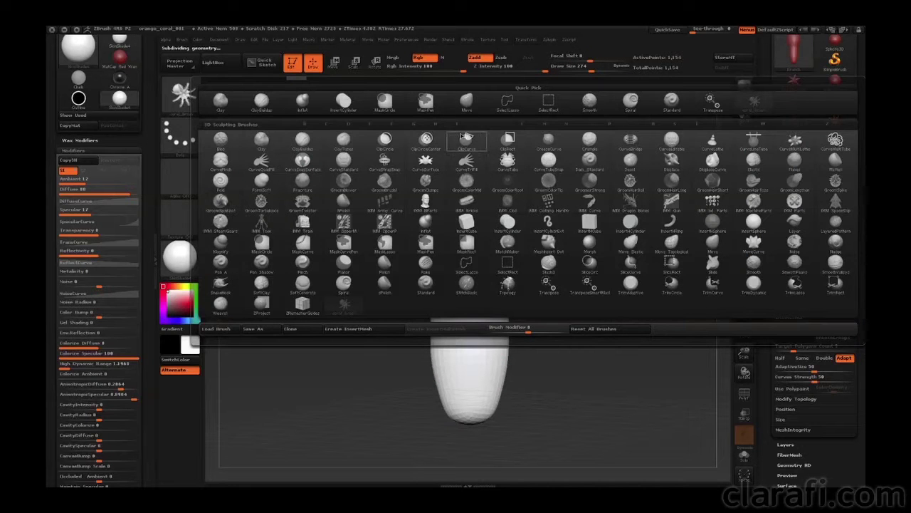
{"action": "left_click", "coordinate": [298, 101]}
{"action": "mouse_move", "coordinate": [504, 398]}
{"action": "left_mouse_down"}
{"action": "mouse_move", "coordinate": [476, 365]}
{"action": "mouse_move", "coordinate": [438, 385]}
{"action": "mouse_move", "coordinate": [456, 413]}
{"action": "left_mouse_up"}
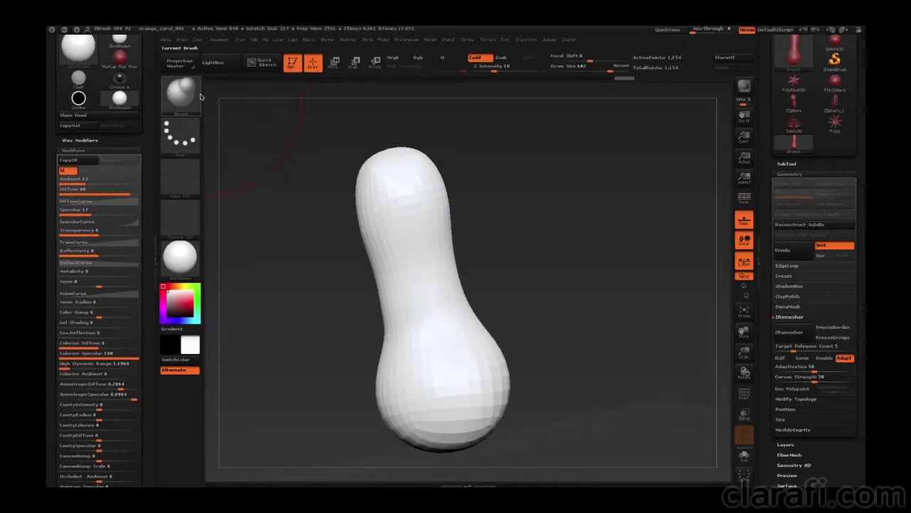
Step: Insert Polyp meshes around the upper end of the branch using coral_brush at draw size 149
{"action": "left_click", "coordinate": [180, 93]}
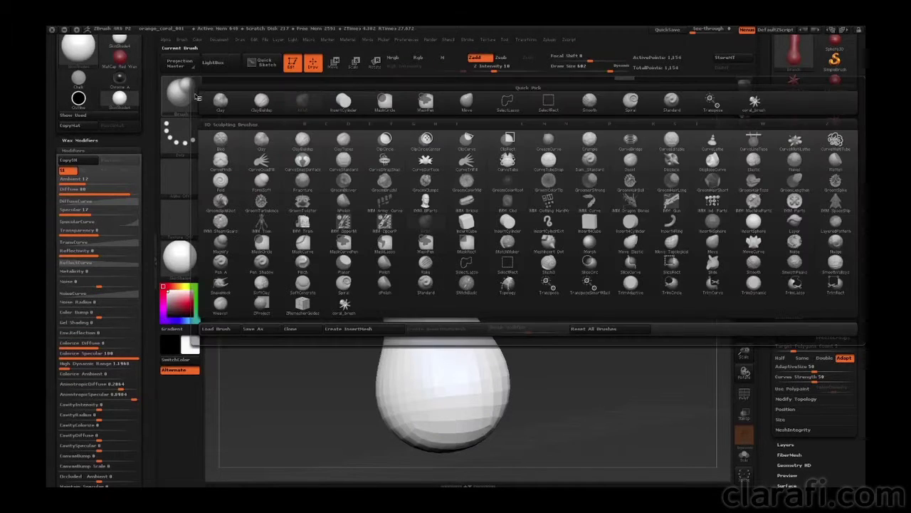
{"action": "left_click", "coordinate": [743, 102]}
{"action": "left_click", "coordinate": [184, 98]}
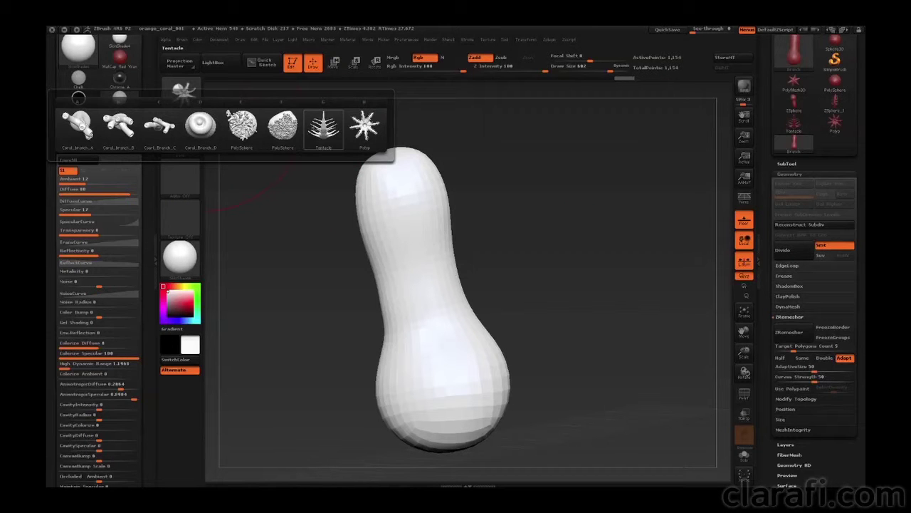
{"action": "left_click", "coordinate": [364, 127]}
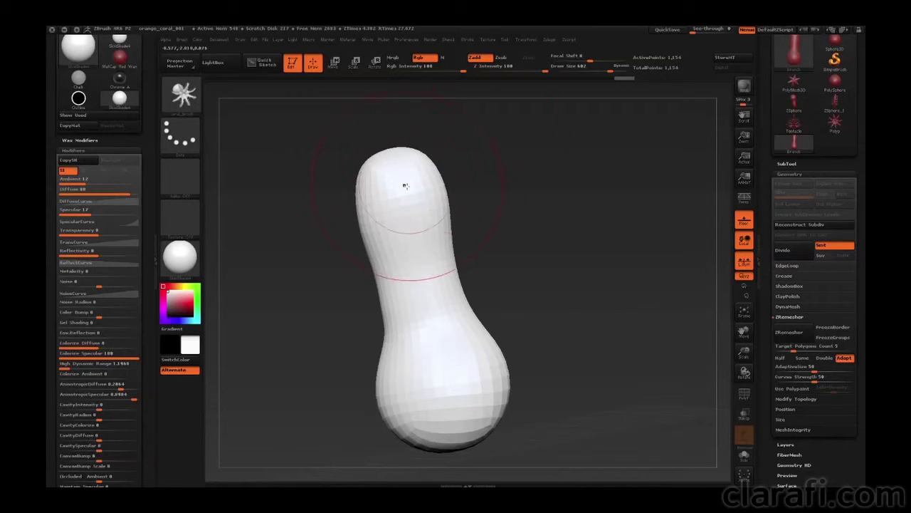
{"action": "left_click_drag", "start_coordinate": [593, 68], "coordinate": [581, 68]}
{"action": "mouse_move", "coordinate": [524, 161]}
{"action": "left_mouse_down"}
{"action": "mouse_move", "coordinate": [508, 165]}
{"action": "mouse_move", "coordinate": [465, 220]}
{"action": "left_mouse_up"}
{"action": "mouse_move", "coordinate": [409, 237]}
{"action": "left_mouse_down"}
{"action": "mouse_move", "coordinate": [442, 282]}
{"action": "mouse_move", "coordinate": [510, 299]}
{"action": "mouse_move", "coordinate": [528, 323]}
{"action": "mouse_move", "coordinate": [478, 311]}
{"action": "left_mouse_up"}
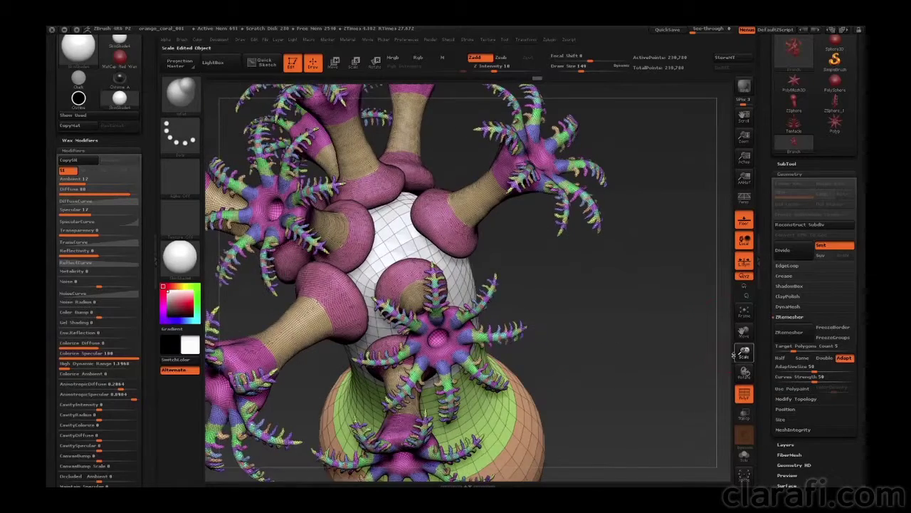
Step: Examine the inserted polyps and the polygroups of the branch from several sides
{"action": "left_click_drag", "start_coordinate": [716, 349], "coordinate": [657, 348]}
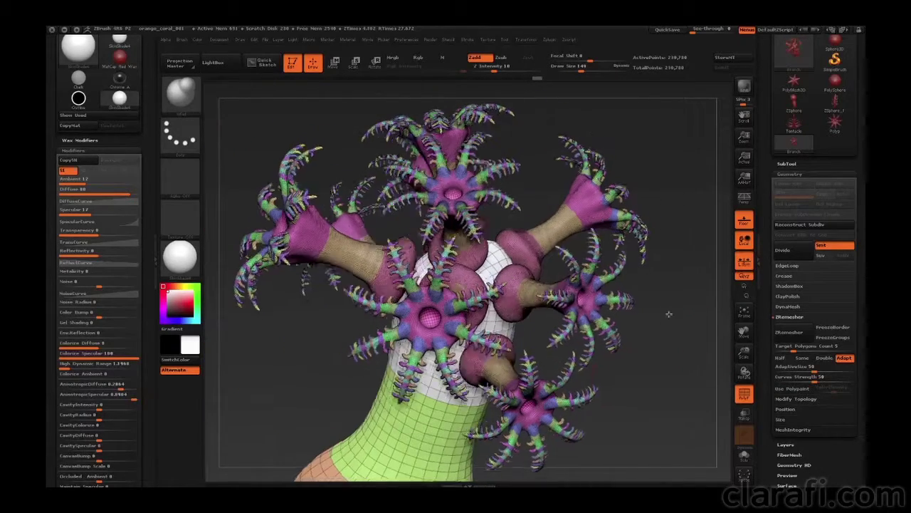
{"action": "mouse_move", "coordinate": [626, 382]}
{"action": "left_mouse_down"}
{"action": "mouse_move", "coordinate": [588, 300]}
{"action": "mouse_move", "coordinate": [593, 346]}
{"action": "mouse_move", "coordinate": [577, 325]}
{"action": "mouse_move", "coordinate": [551, 316]}
{"action": "mouse_move", "coordinate": [610, 358]}
{"action": "mouse_move", "coordinate": [588, 360]}
{"action": "left_mouse_up"}
{"action": "left_click_drag", "start_coordinate": [643, 353], "coordinate": [623, 360]}
{"action": "left_click_drag", "start_coordinate": [560, 359], "coordinate": [519, 281]}
{"action": "mouse_move", "coordinate": [613, 288]}
{"action": "left_mouse_down"}
{"action": "mouse_move", "coordinate": [561, 378]}
{"action": "mouse_move", "coordinate": [625, 356]}
{"action": "mouse_move", "coordinate": [578, 351]}
{"action": "mouse_move", "coordinate": [647, 357]}
{"action": "mouse_move", "coordinate": [584, 351]}
{"action": "mouse_move", "coordinate": [620, 362]}
{"action": "mouse_move", "coordinate": [612, 362]}
{"action": "left_mouse_up"}
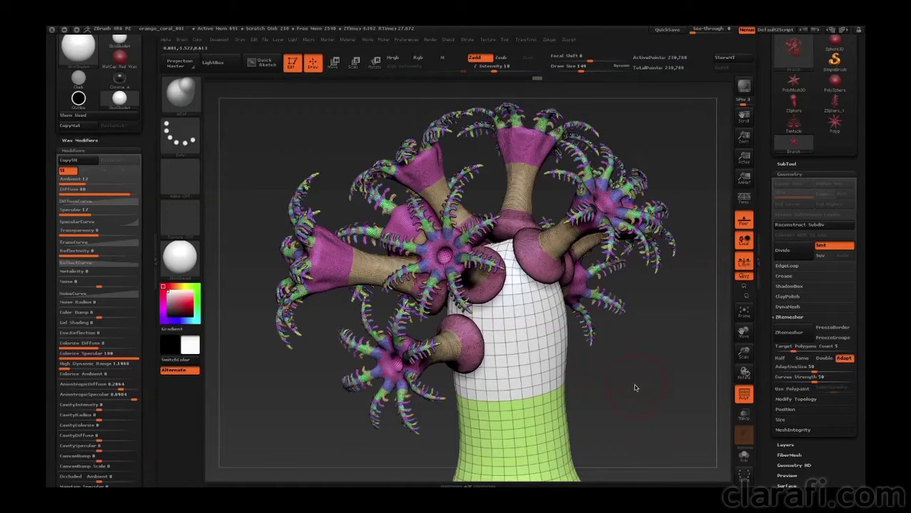
{"action": "left_click_drag", "start_coordinate": [635, 385], "coordinate": [672, 380], "text": "alt"}
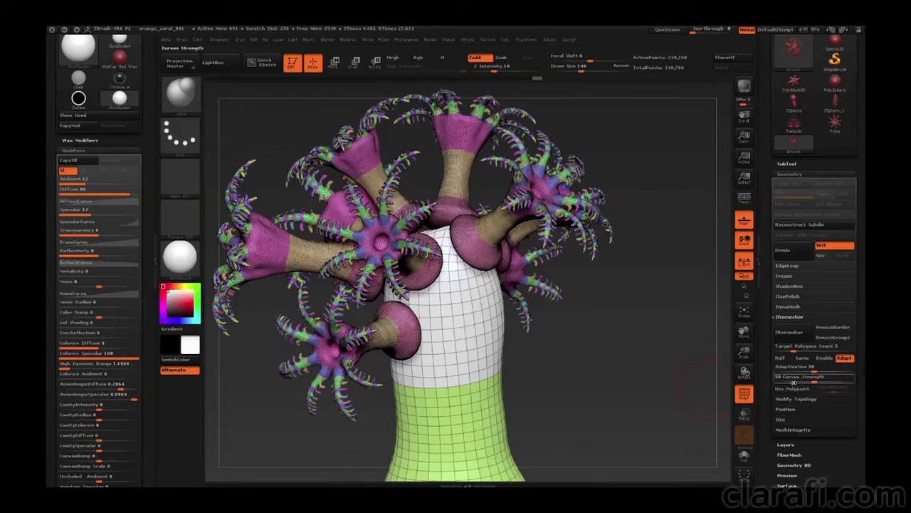
{"action": "left_click_drag", "start_coordinate": [774, 430], "coordinate": [773, 243]}
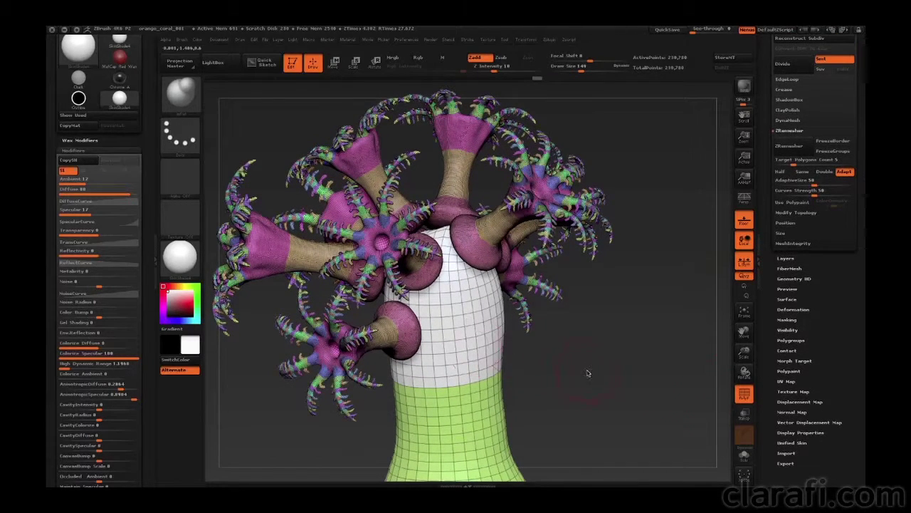
{"action": "left_click_drag", "start_coordinate": [588, 373], "coordinate": [371, 418]}
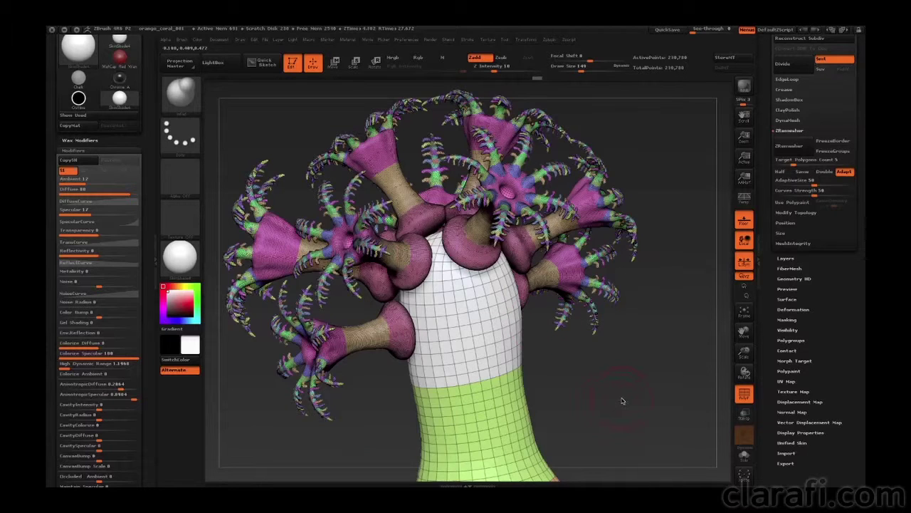
{"action": "left_click_drag", "start_coordinate": [622, 401], "coordinate": [598, 392]}
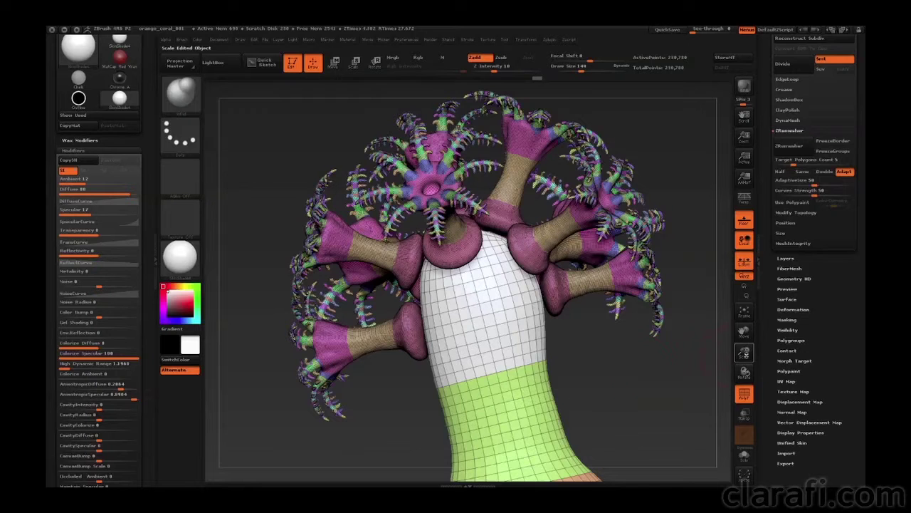
{"action": "left_click_drag", "start_coordinate": [745, 353], "coordinate": [555, 322]}
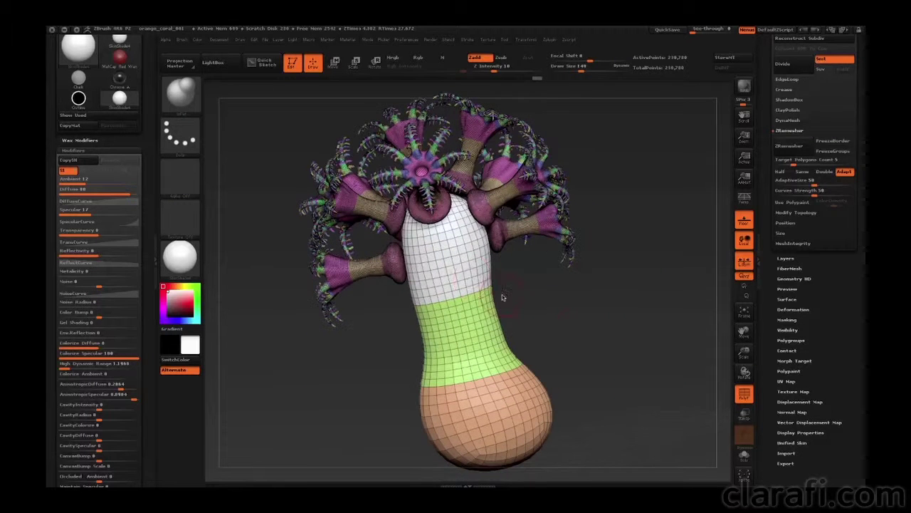
Step: Hide the trunk's white, green and orange polygroups so that only the polyps stay visible
{"action": "key", "text": "ctrl+shift"}
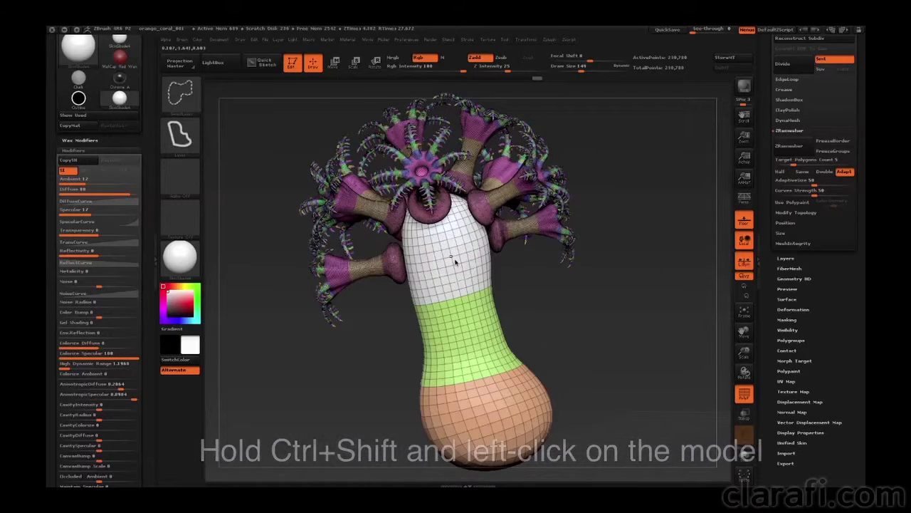
{"action": "left_click", "coordinate": [456, 262], "text": "ctrl+shift"}
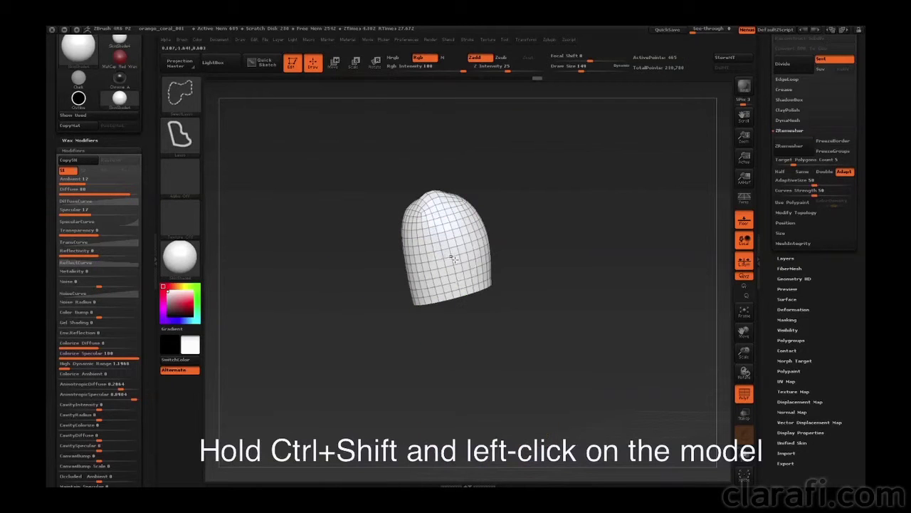
{"action": "left_click", "coordinate": [460, 268], "text": "ctrl+shift"}
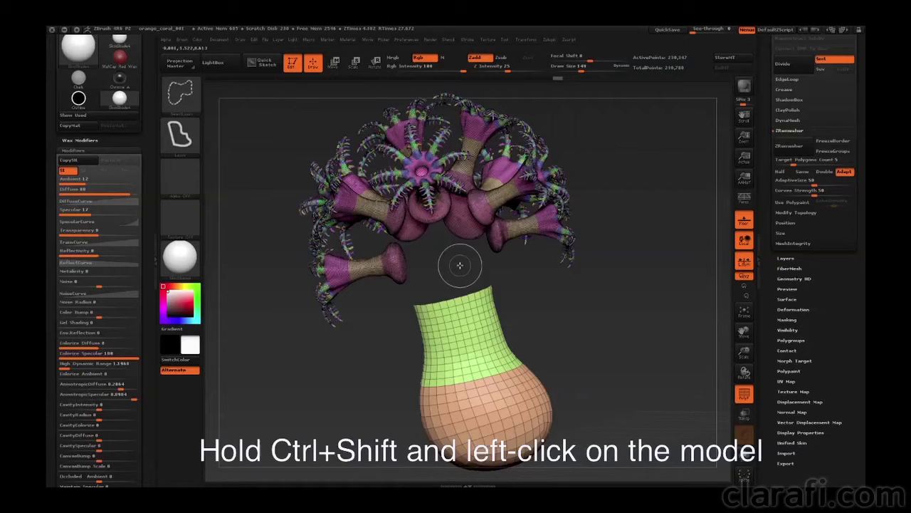
{"action": "left_click", "coordinate": [470, 324], "text": "ctrl+shift"}
{"action": "left_click", "coordinate": [523, 370], "text": "ctrl+shift"}
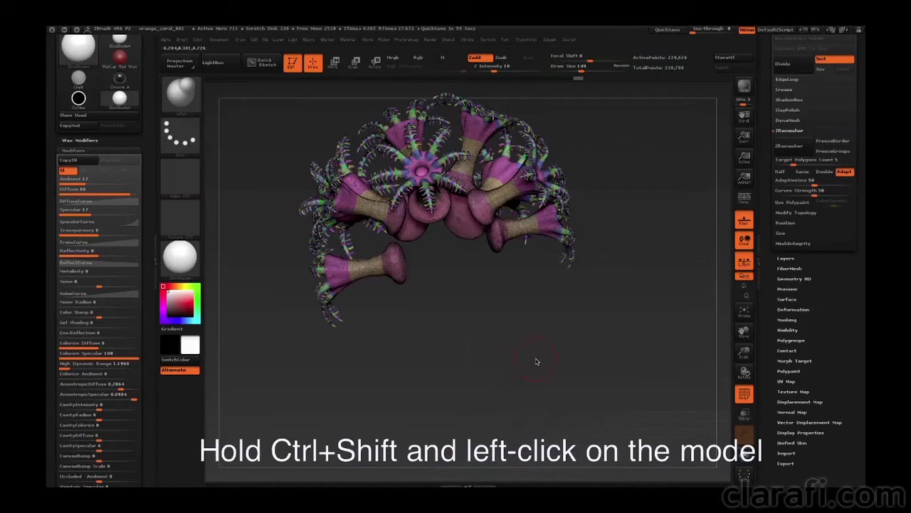
Step: Merge all visible polyps into a single polygroup with GroupVisible
{"action": "left_click_drag", "start_coordinate": [535, 362], "coordinate": [566, 370]}
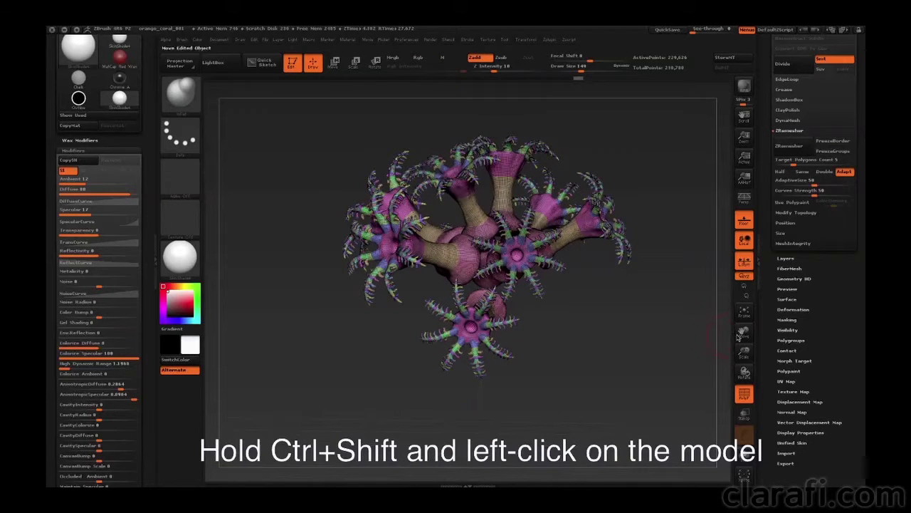
{"action": "left_click", "coordinate": [789, 341]}
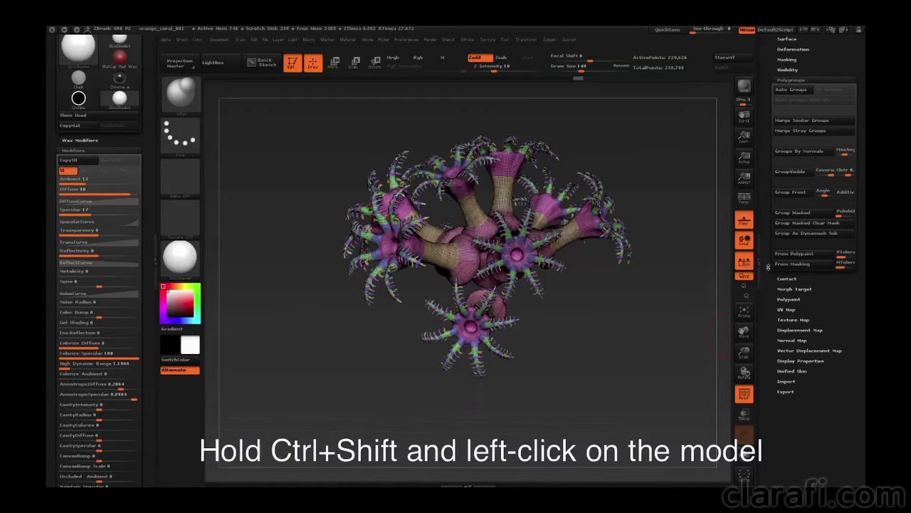
{"action": "left_click", "coordinate": [792, 192]}
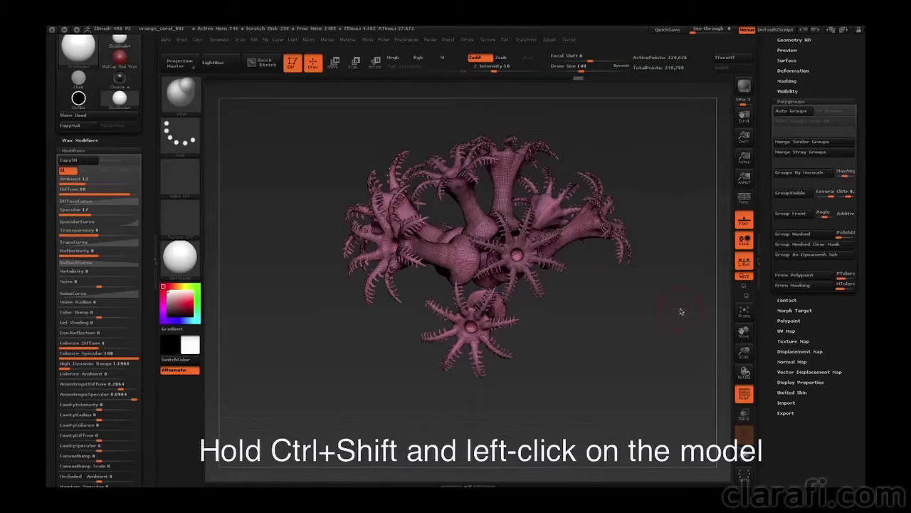
Step: Unhide the whole coral model, bringing the trunk back alongside the polyps
{"action": "left_click_drag", "start_coordinate": [680, 311], "coordinate": [637, 316]}
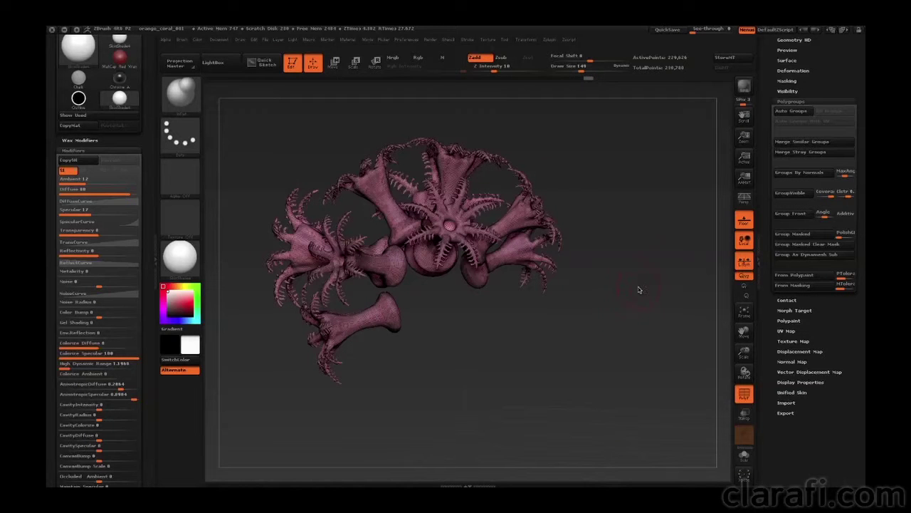
{"action": "key", "text": "ctrl+shift"}
{"action": "key", "text": "ctrl+shift"}
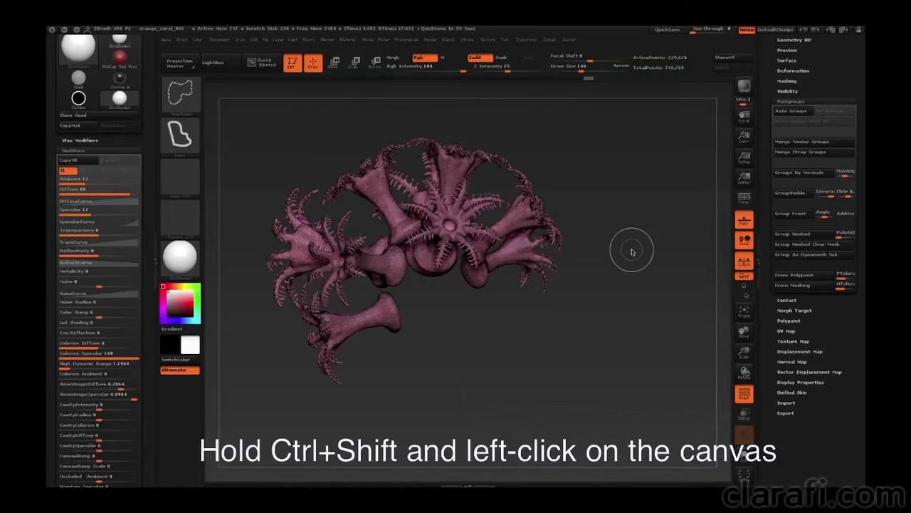
{"action": "left_click", "coordinate": [631, 251], "text": "ctrl+shift"}
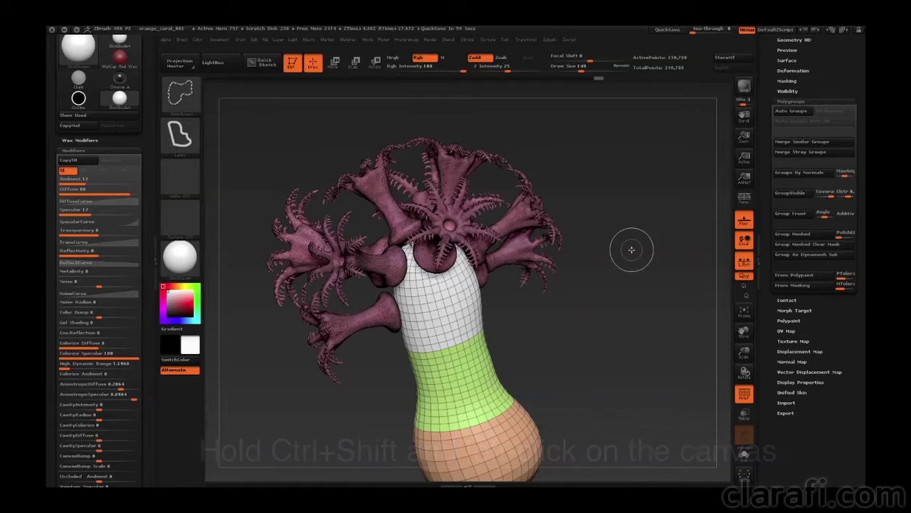
Step: Isolate the trunk by hiding the polyps and merge its parts into one polygroup with GroupVisible
{"action": "left_click", "coordinate": [517, 254], "text": "ctrl+shift"}
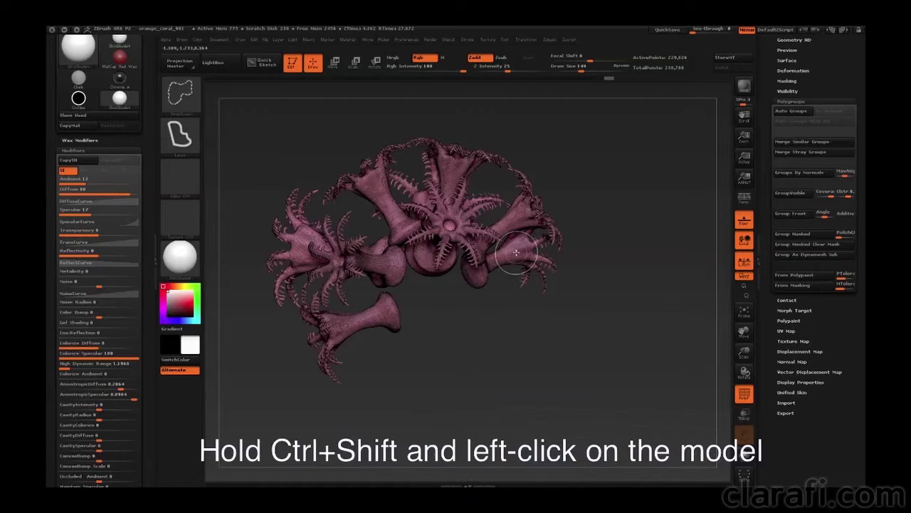
{"action": "left_click", "coordinate": [517, 253], "text": "ctrl+shift"}
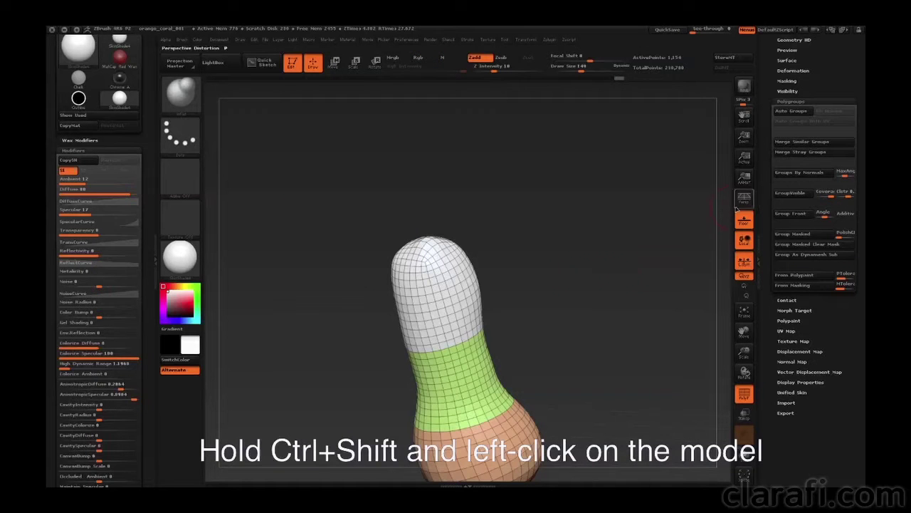
{"action": "left_click", "coordinate": [790, 194]}
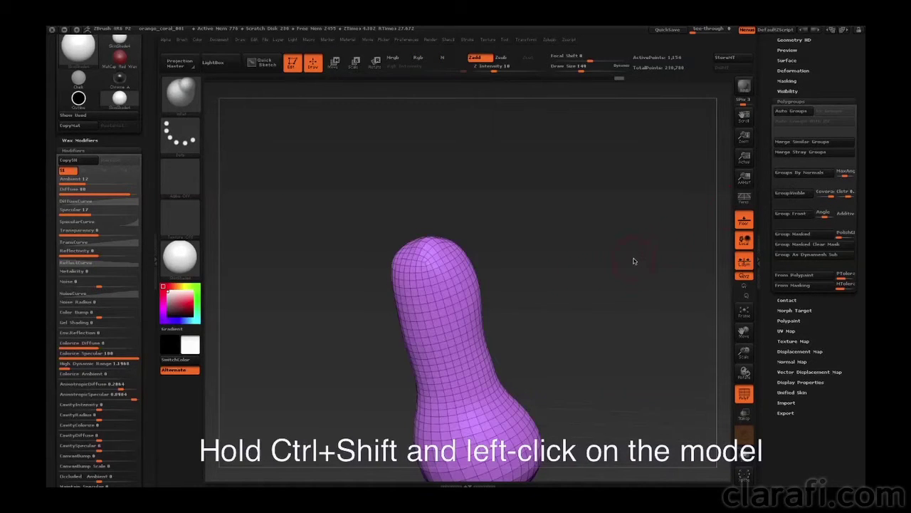
Step: Unhide the whole coral and turn off its polyframe display
{"action": "left_click", "coordinate": [641, 281], "text": "ctrl+shift"}
{"action": "left_click_drag", "start_coordinate": [607, 289], "coordinate": [630, 295]}
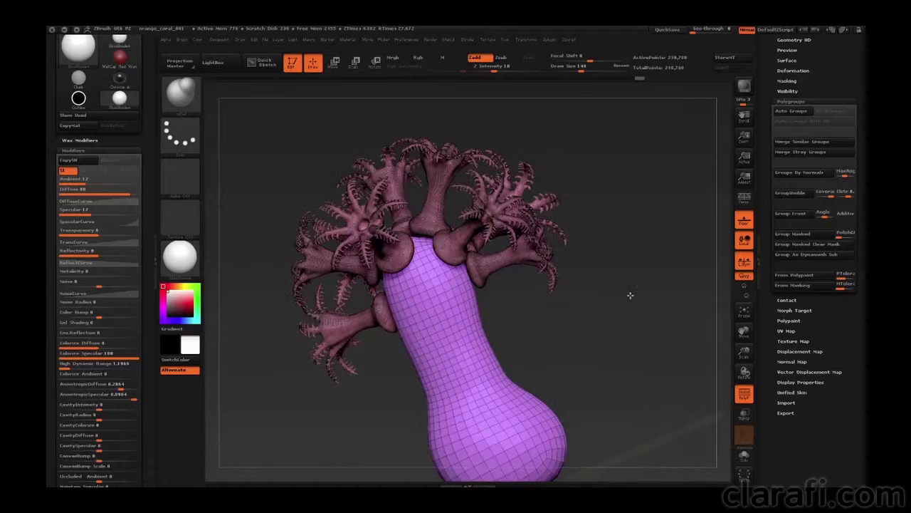
{"action": "left_click", "coordinate": [746, 402]}
{"action": "left_click_drag", "start_coordinate": [743, 356], "coordinate": [701, 359]}
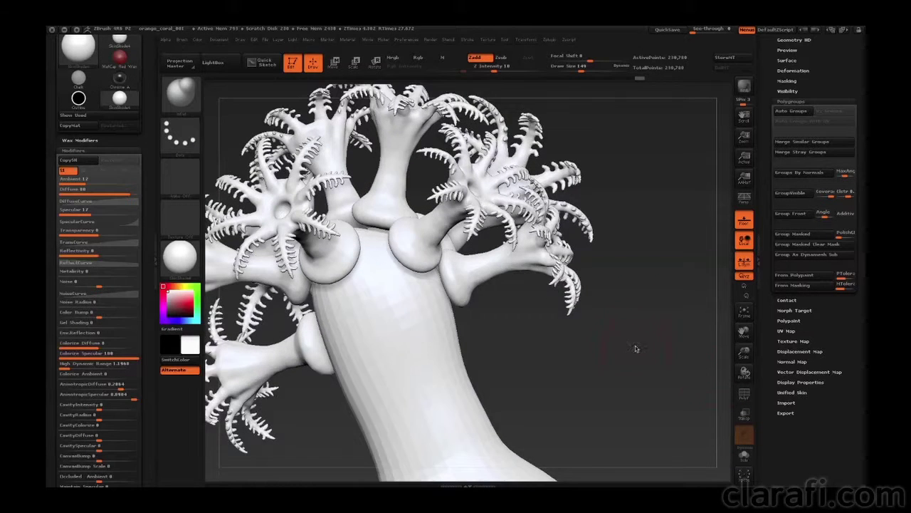
{"action": "left_click_drag", "start_coordinate": [636, 348], "coordinate": [575, 321]}
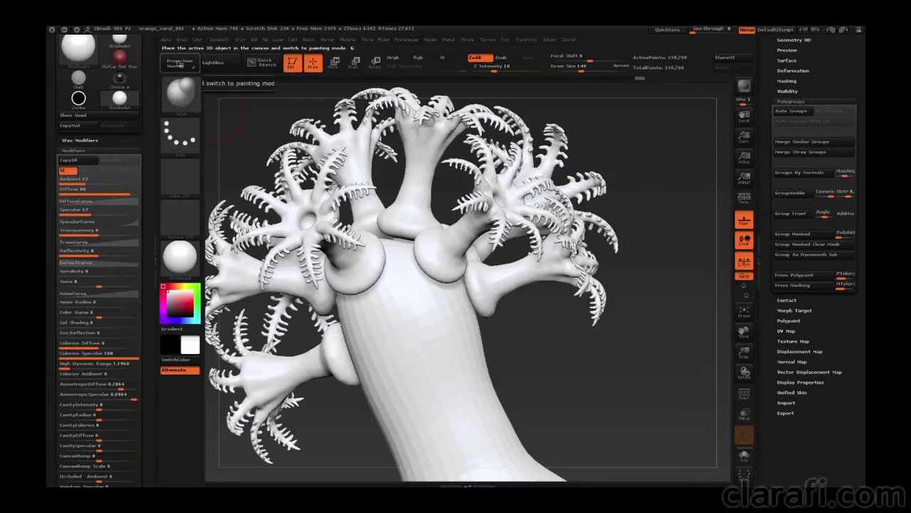
Step: Set the Inflat brush's auto masking to Mask By Polygroups at 100
{"action": "left_click", "coordinate": [183, 40]}
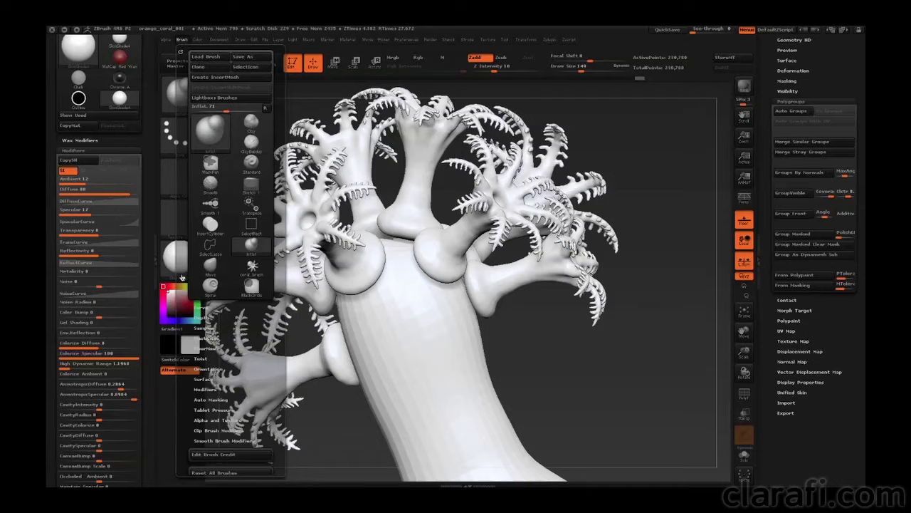
{"action": "left_click_drag", "start_coordinate": [179, 290], "coordinate": [179, 195]}
{"action": "scroll", "coordinate": [180, 96], "scroll_direction": "up", "scroll_amount": 3}
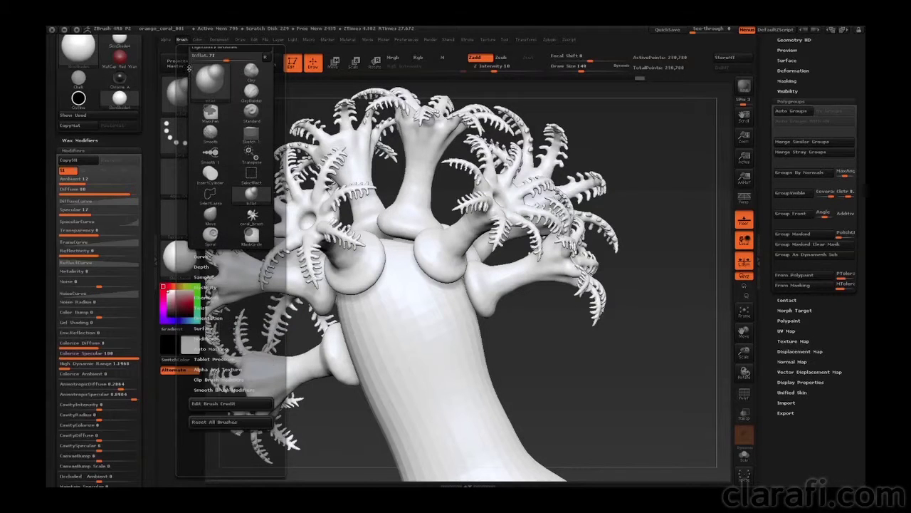
{"action": "left_click", "coordinate": [180, 50]}
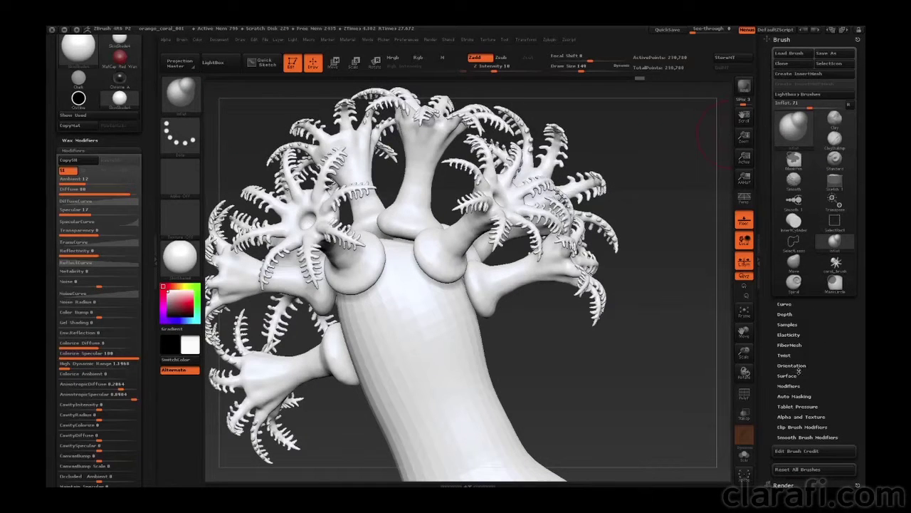
{"action": "left_click", "coordinate": [796, 395]}
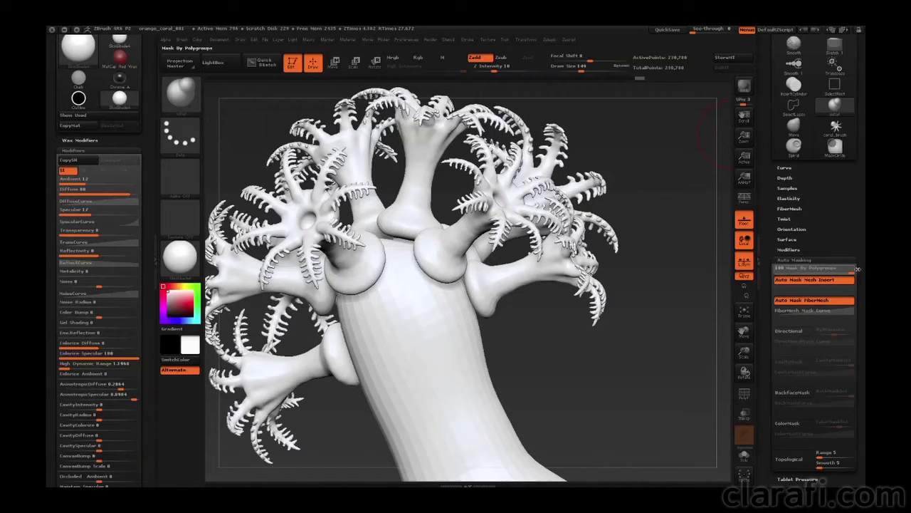
{"action": "left_click_drag", "start_coordinate": [673, 354], "coordinate": [684, 368]}
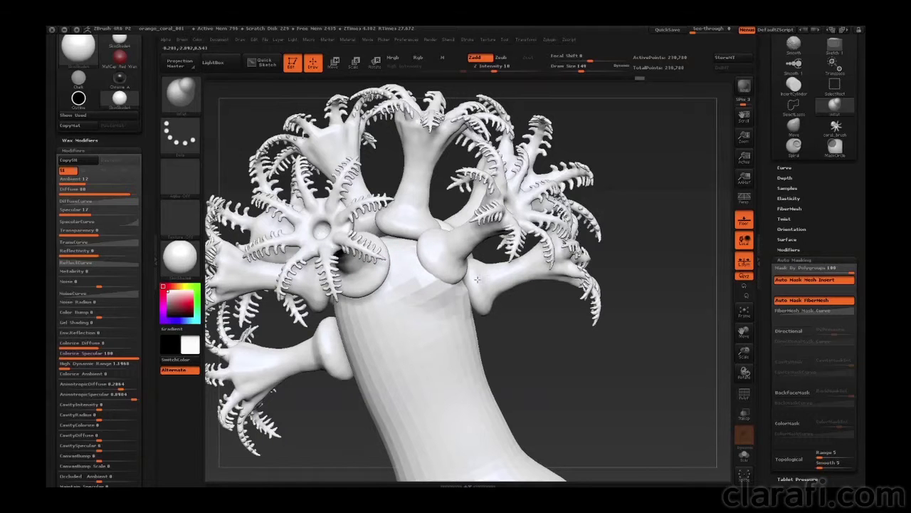
Step: Inflate the trunk's upper end around the polyp bases, checking the polygroups with the polyframe and working around all sides
{"action": "mouse_move", "coordinate": [478, 279]}
{"action": "left_mouse_down"}
{"action": "mouse_move", "coordinate": [428, 269]}
{"action": "mouse_move", "coordinate": [406, 235]}
{"action": "left_mouse_up"}
{"action": "mouse_move", "coordinate": [598, 361]}
{"action": "left_mouse_down"}
{"action": "mouse_move", "coordinate": [512, 370]}
{"action": "mouse_move", "coordinate": [467, 294]}
{"action": "left_mouse_up"}
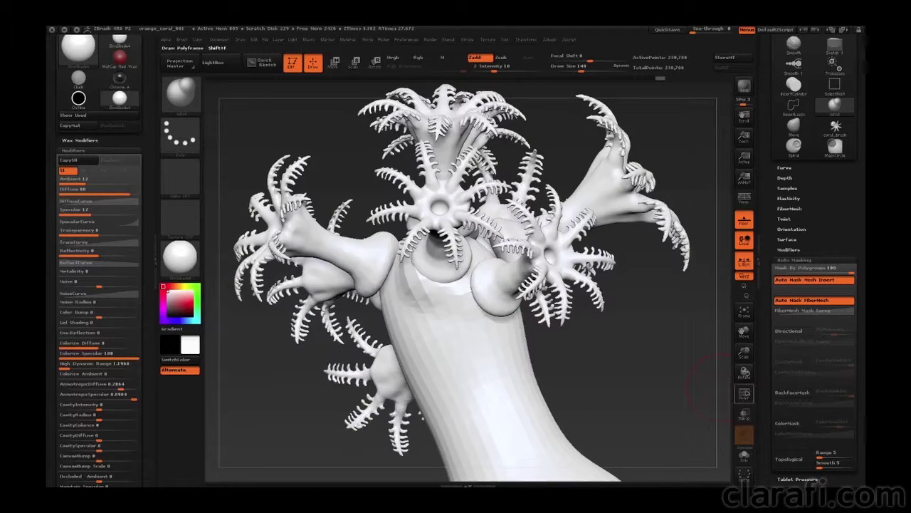
{"action": "left_click", "coordinate": [746, 393]}
{"action": "left_click_drag", "start_coordinate": [590, 344], "coordinate": [628, 356]}
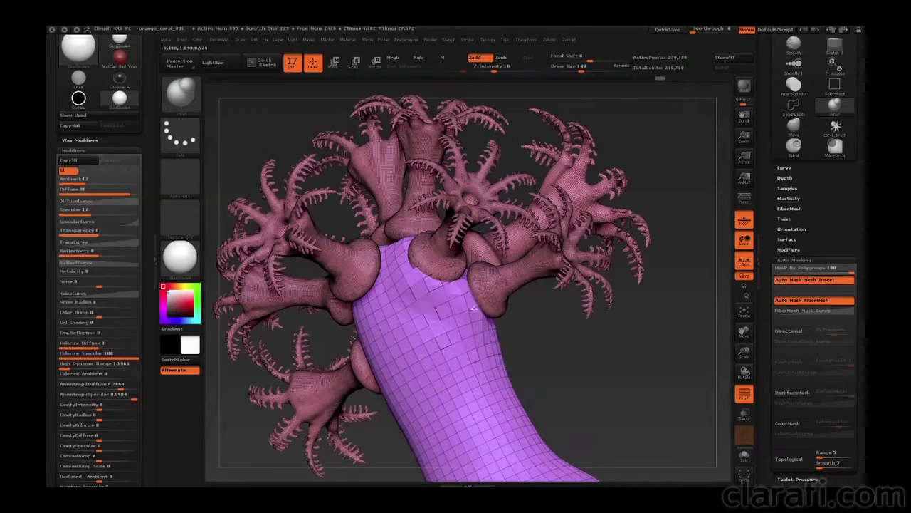
{"action": "left_click_drag", "start_coordinate": [474, 307], "coordinate": [486, 325]}
{"action": "left_click_drag", "start_coordinate": [553, 356], "coordinate": [611, 343]}
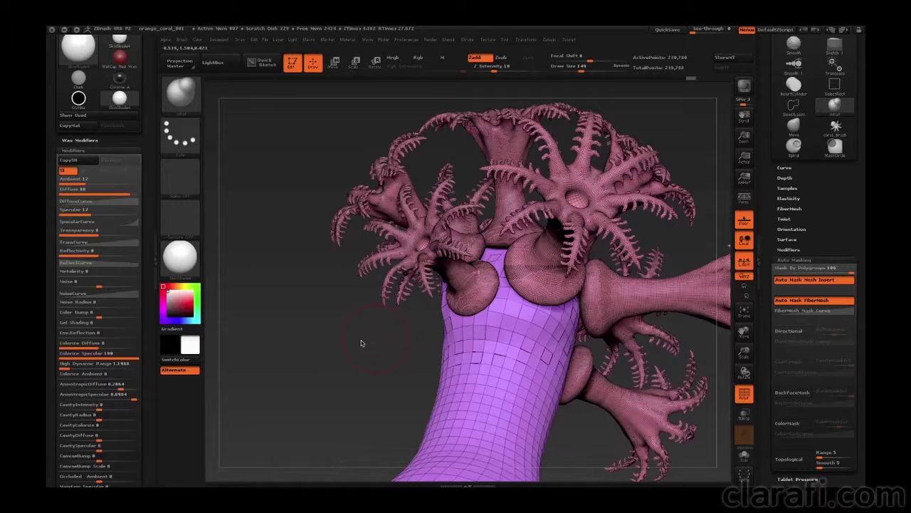
{"action": "mouse_move", "coordinate": [362, 342]}
{"action": "left_mouse_down"}
{"action": "mouse_move", "coordinate": [404, 291]}
{"action": "mouse_move", "coordinate": [349, 272]}
{"action": "mouse_move", "coordinate": [355, 282]}
{"action": "left_mouse_up"}
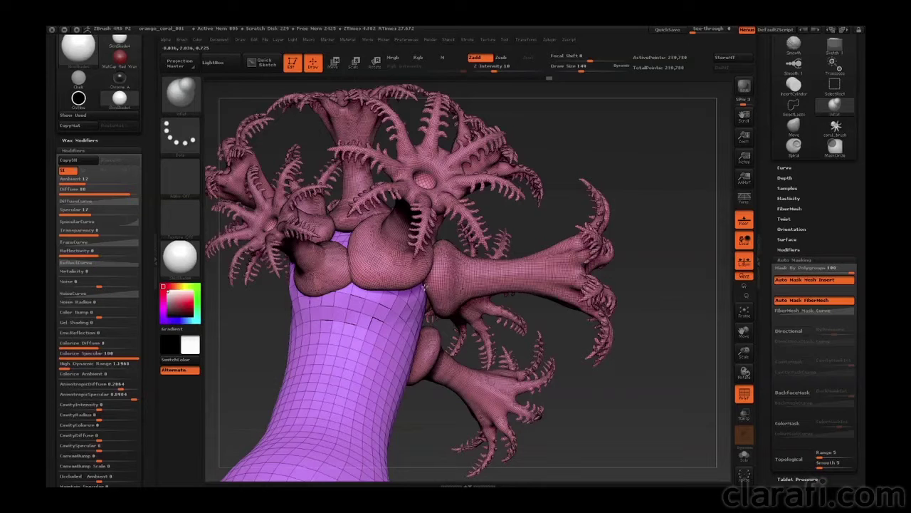
{"action": "left_click_drag", "start_coordinate": [694, 292], "coordinate": [664, 275]}
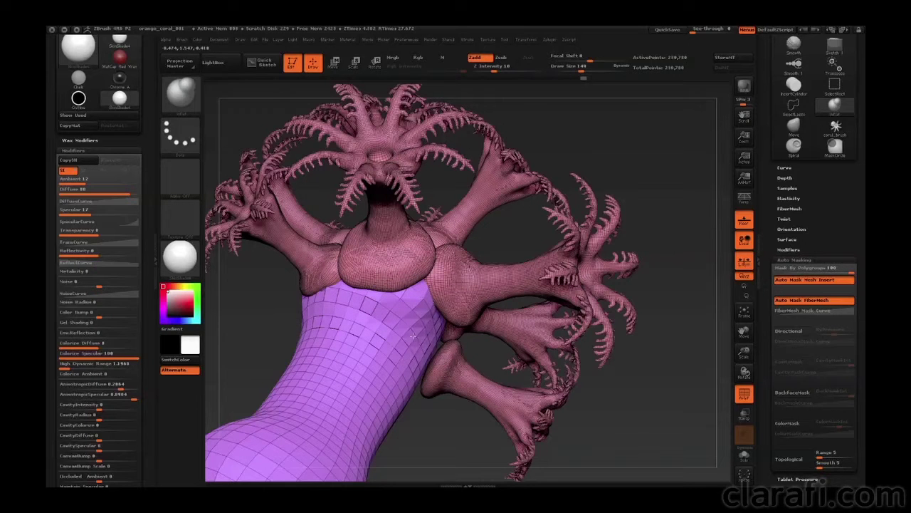
{"action": "left_click_drag", "start_coordinate": [411, 436], "coordinate": [483, 247]}
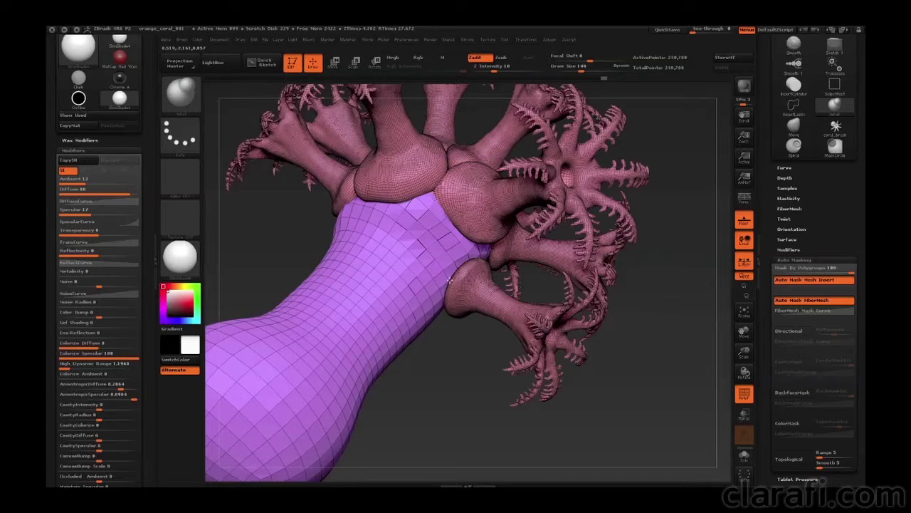
{"action": "left_click_drag", "start_coordinate": [444, 361], "coordinate": [468, 310]}
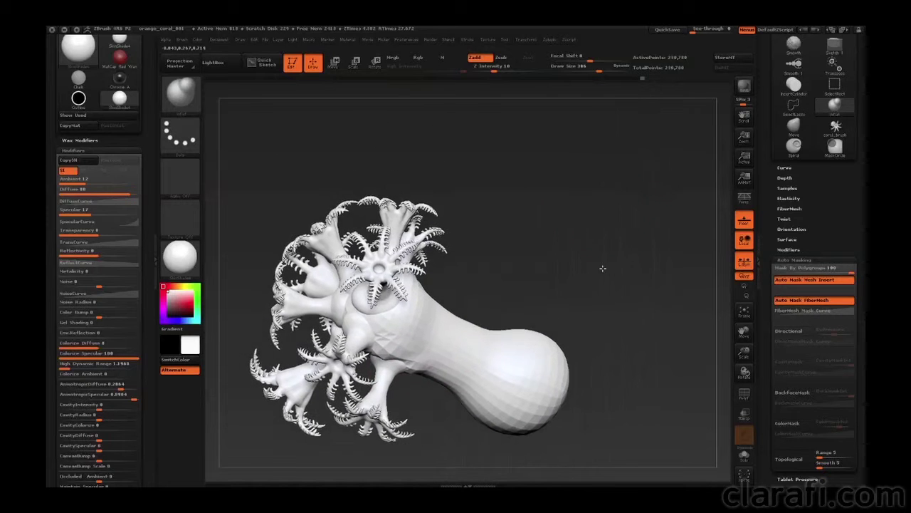
Step: Save the coral as orange_coral_002 and display the polyframe on the trunk
{"action": "left_click_drag", "start_coordinate": [602, 268], "coordinate": [691, 380]}
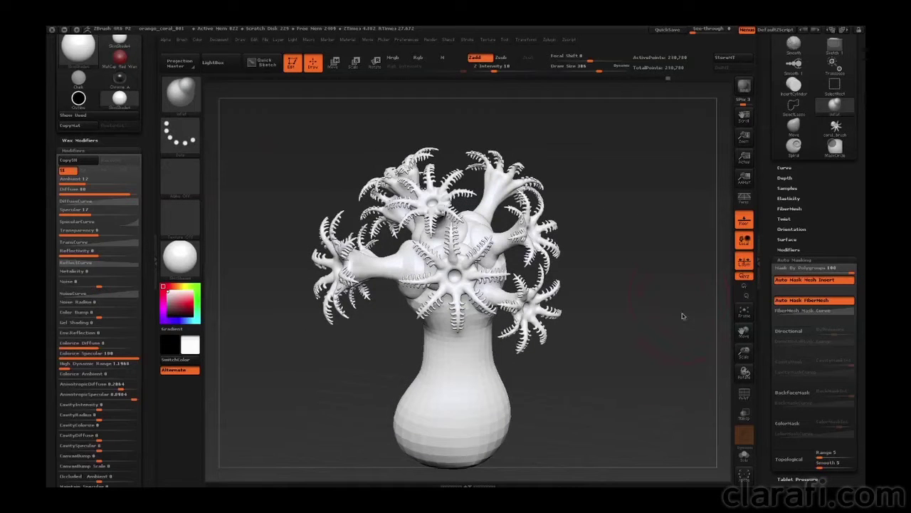
{"action": "left_click", "coordinate": [264, 40]}
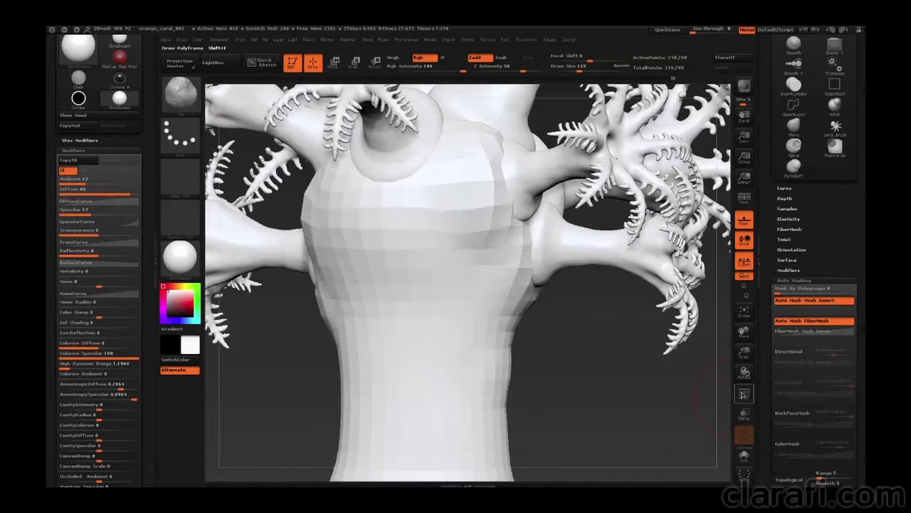
{"action": "left_click", "coordinate": [745, 394]}
{"action": "left_click_drag", "start_coordinate": [670, 393], "coordinate": [547, 244]}
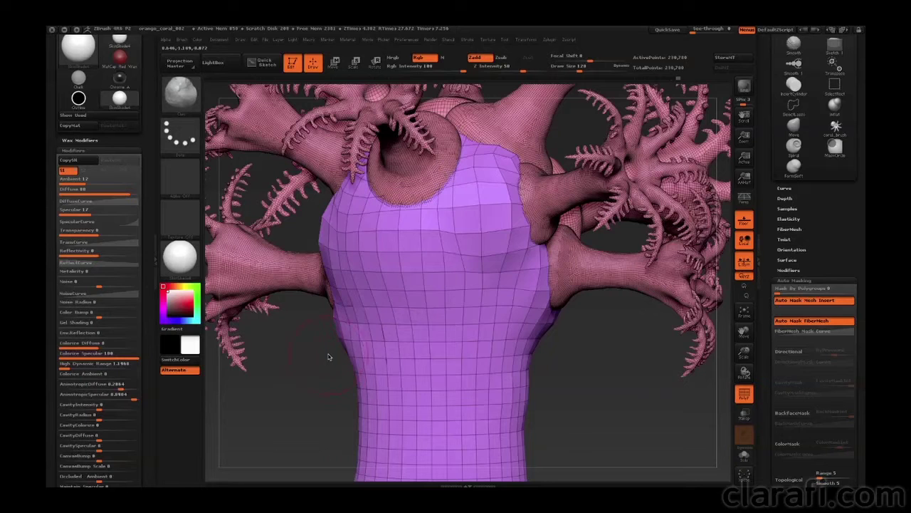
{"action": "left_click_drag", "start_coordinate": [328, 356], "coordinate": [648, 319]}
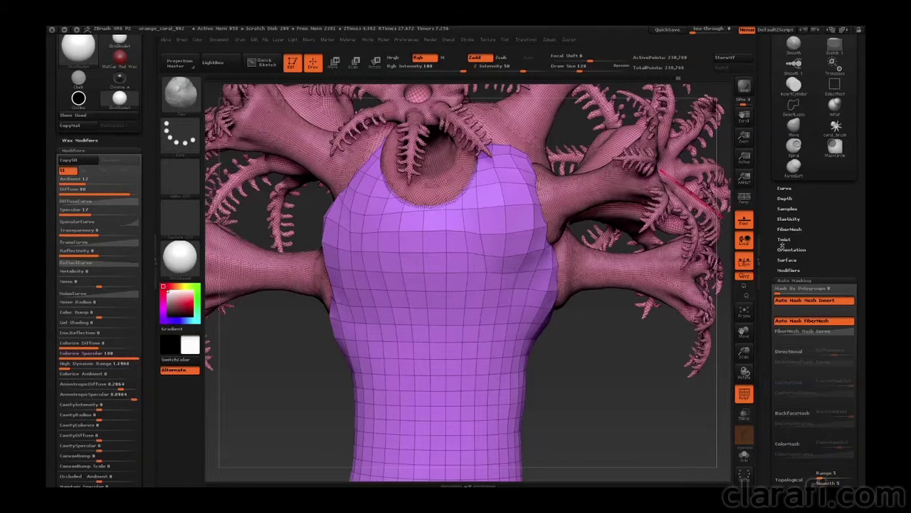
Step: DynaMesh the coral in the Geometry settings with a resolution of 256
{"action": "left_click_drag", "start_coordinate": [771, 183], "coordinate": [782, 273]}
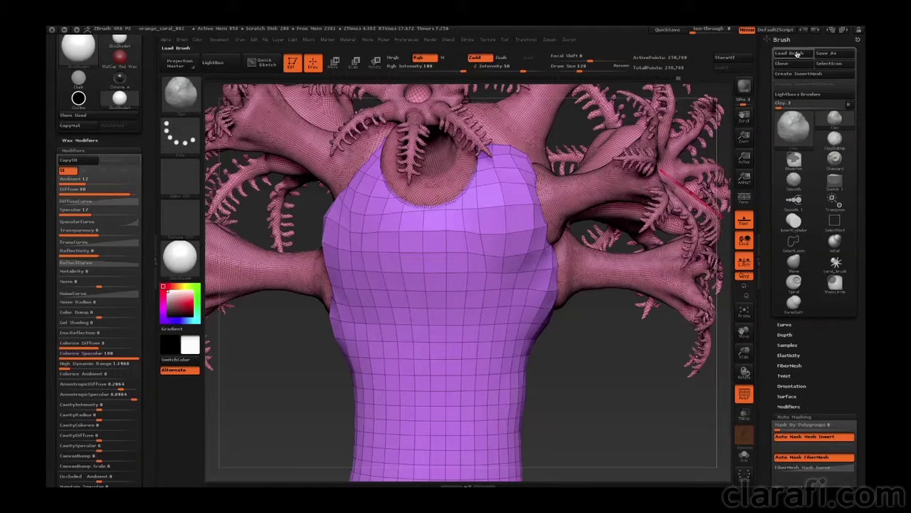
{"action": "left_click", "coordinate": [797, 40]}
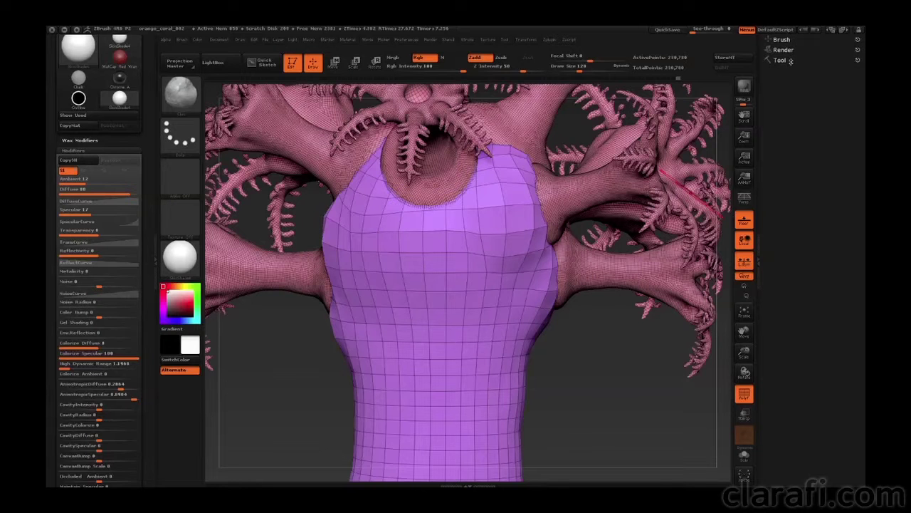
{"action": "left_click", "coordinate": [781, 60]}
{"action": "left_click", "coordinate": [780, 263]}
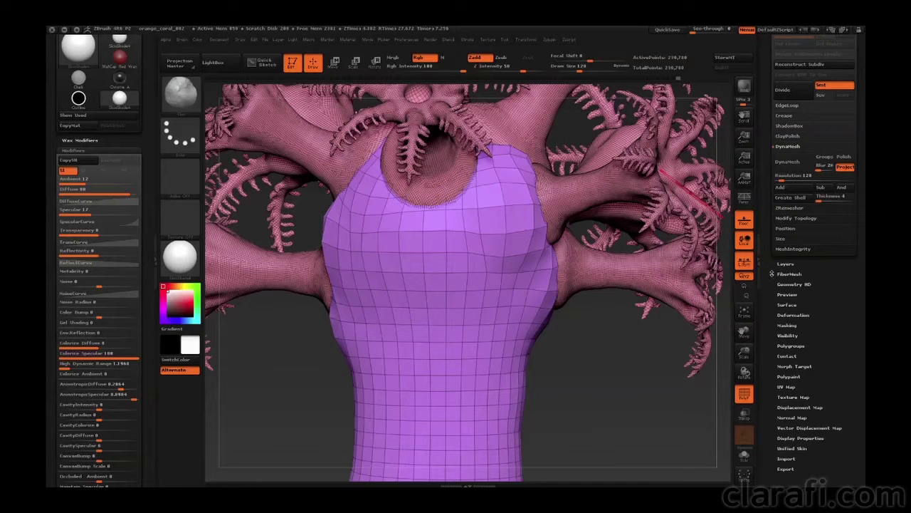
{"action": "left_click_drag", "start_coordinate": [771, 91], "coordinate": [774, 131]}
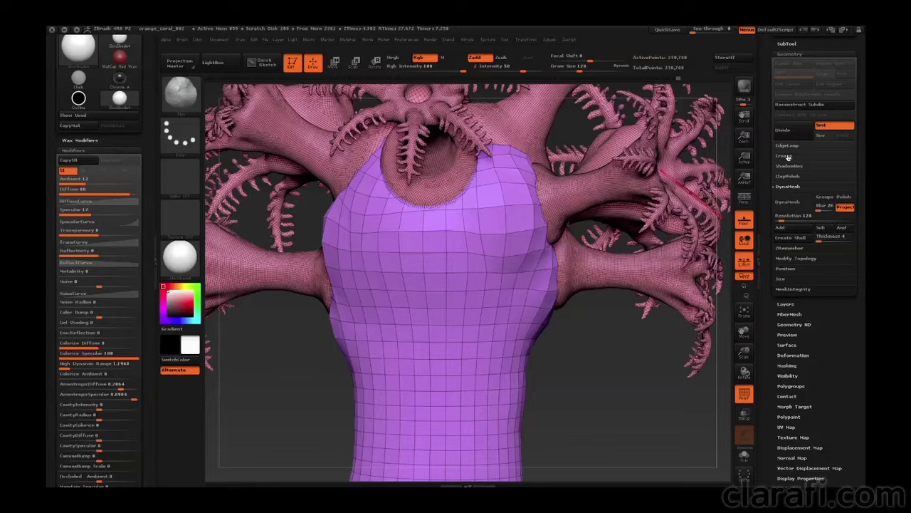
{"action": "left_click", "coordinate": [792, 216]}
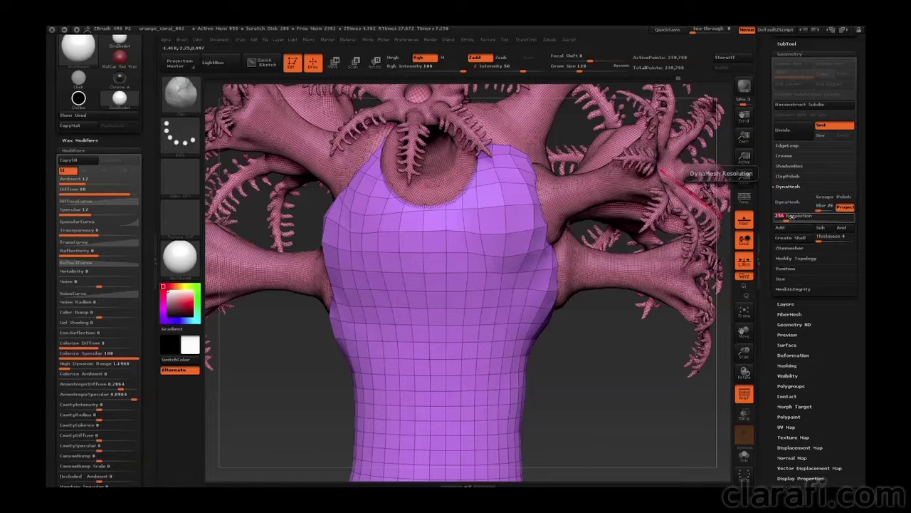
{"action": "type", "text": "256"}
{"action": "key", "text": "Return"}
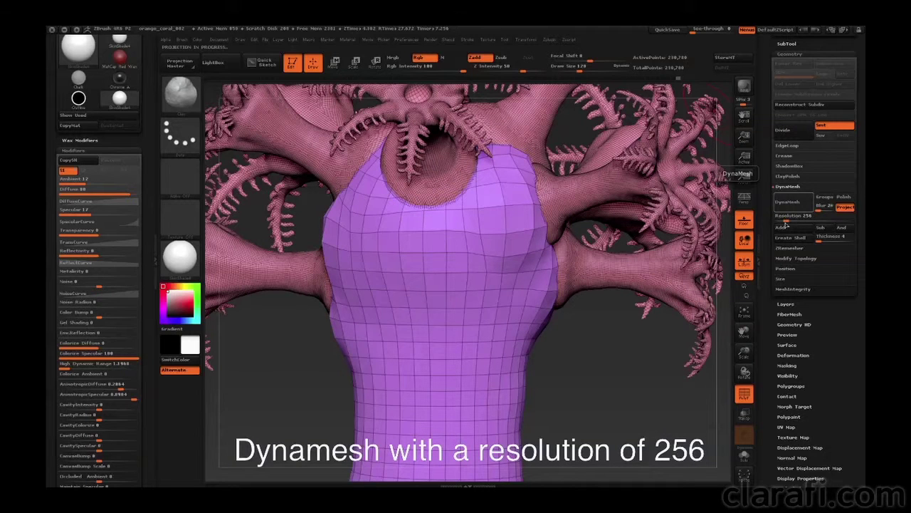
{"action": "left_click", "coordinate": [787, 202]}
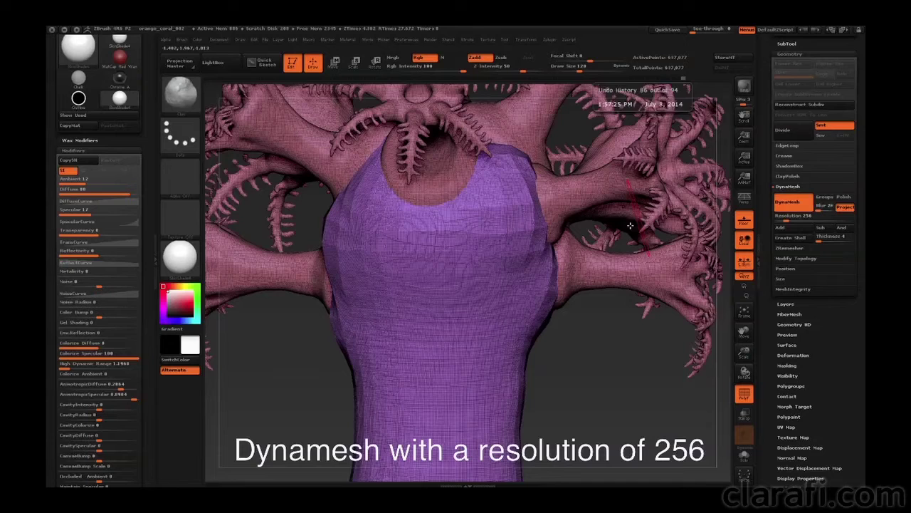
Step: Inspect the remeshed trunk with and without the polyframe, and reduce the brush's draw size to 83
{"action": "left_click_drag", "start_coordinate": [574, 340], "coordinate": [610, 339]}
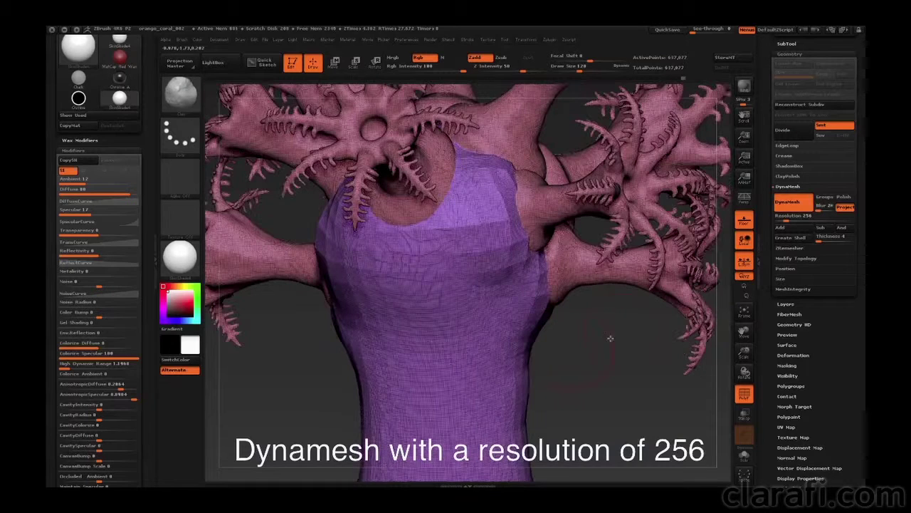
{"action": "left_click", "coordinate": [744, 395]}
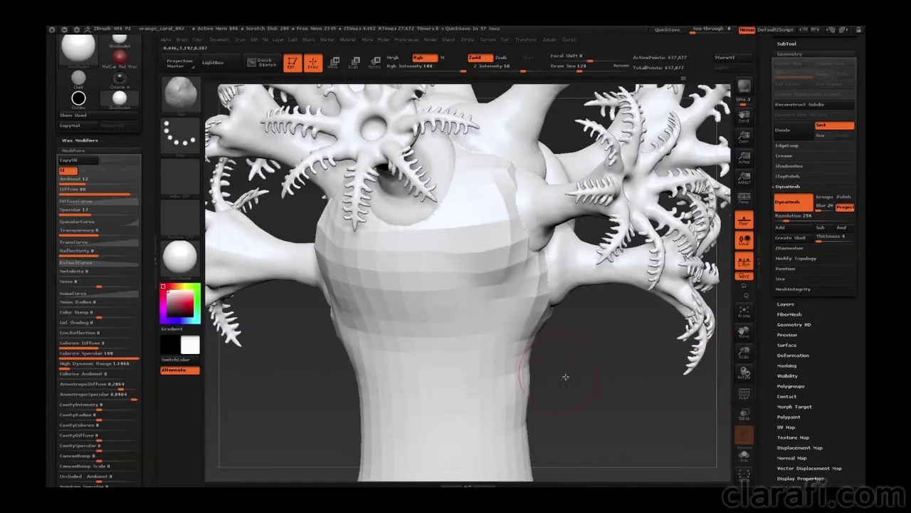
{"action": "left_click_drag", "start_coordinate": [601, 387], "coordinate": [588, 241]}
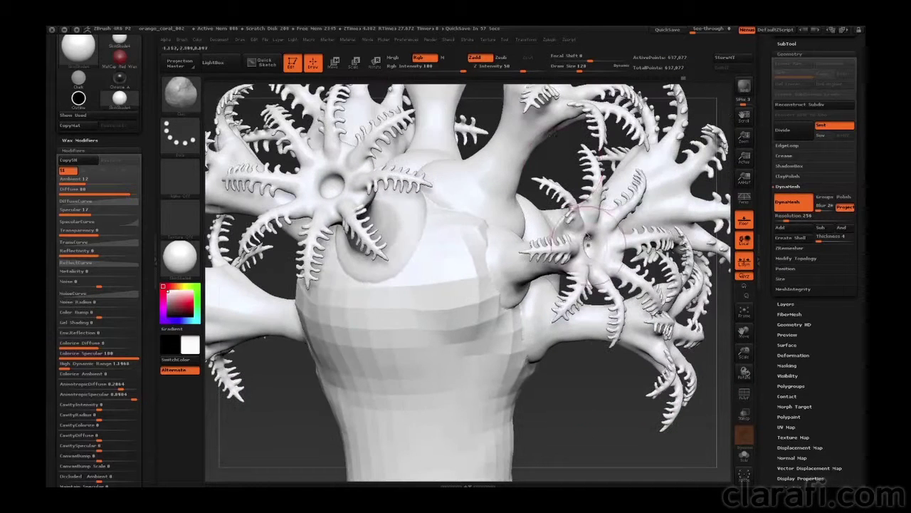
{"action": "left_click", "coordinate": [574, 69]}
{"action": "left_click_drag", "start_coordinate": [557, 405], "coordinate": [568, 418]}
{"action": "left_click", "coordinate": [744, 394]}
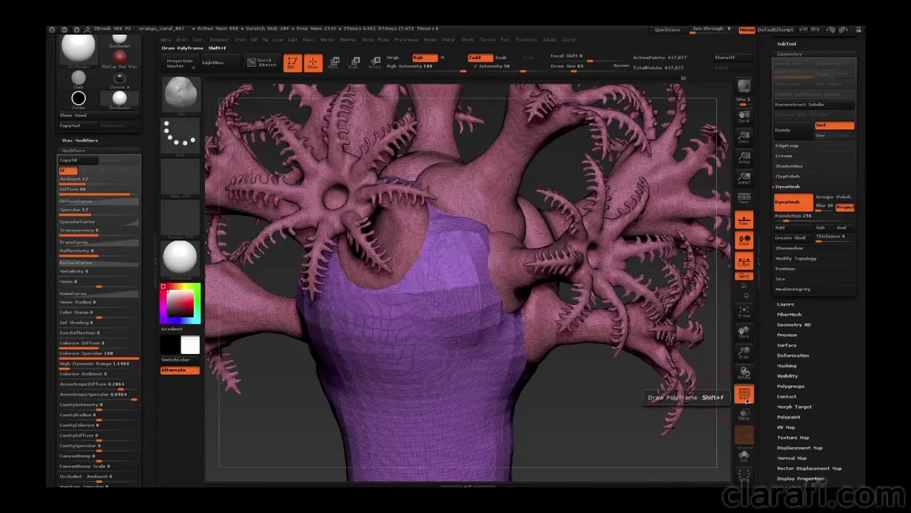
{"action": "left_click", "coordinate": [744, 395]}
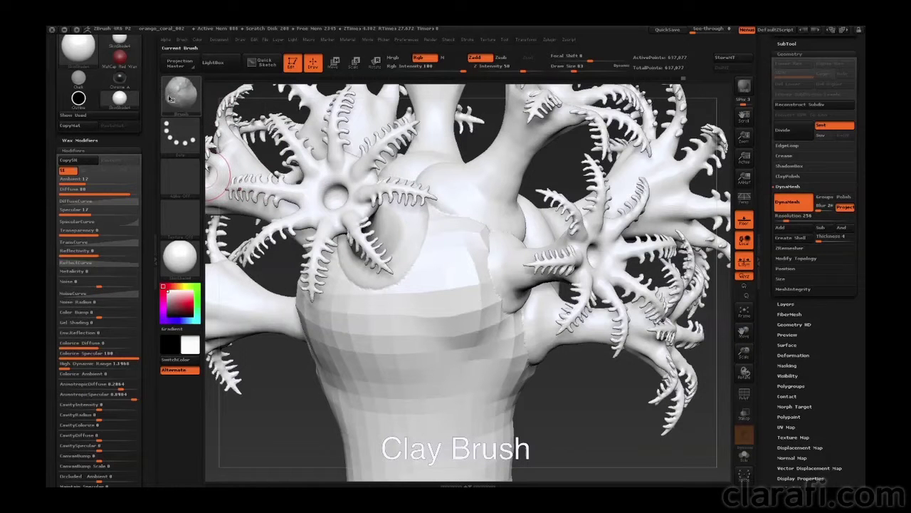
Step: Hide the material tray to widen the canvas and apply BasicMaterial2 to the coral
{"action": "left_click", "coordinate": [157, 151]}
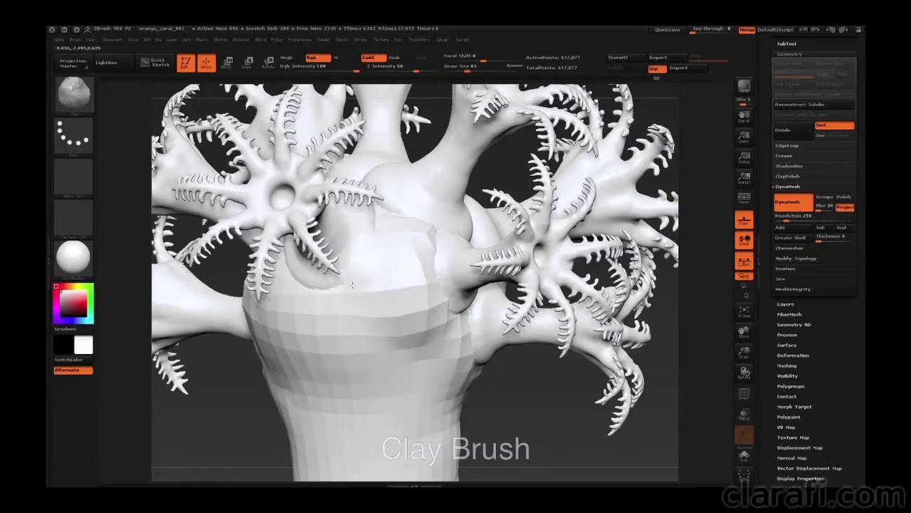
{"action": "left_click", "coordinate": [88, 268]}
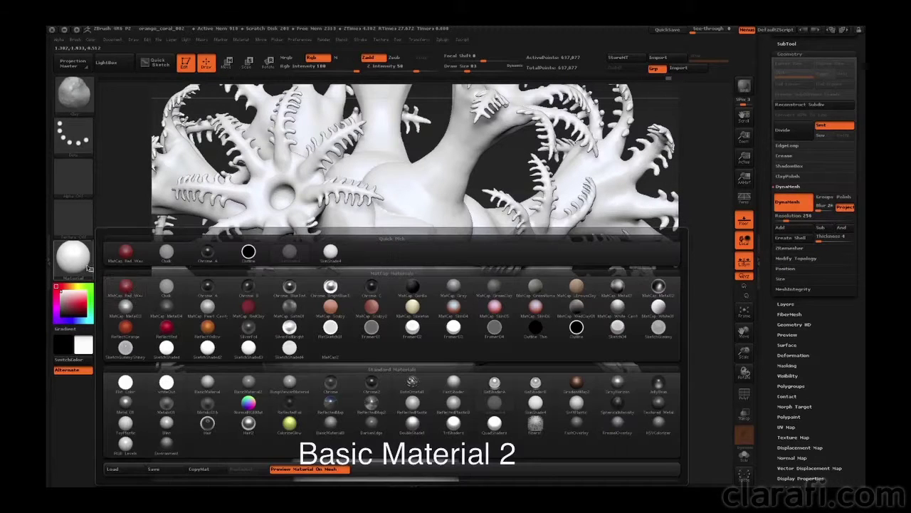
{"action": "left_click", "coordinate": [254, 386]}
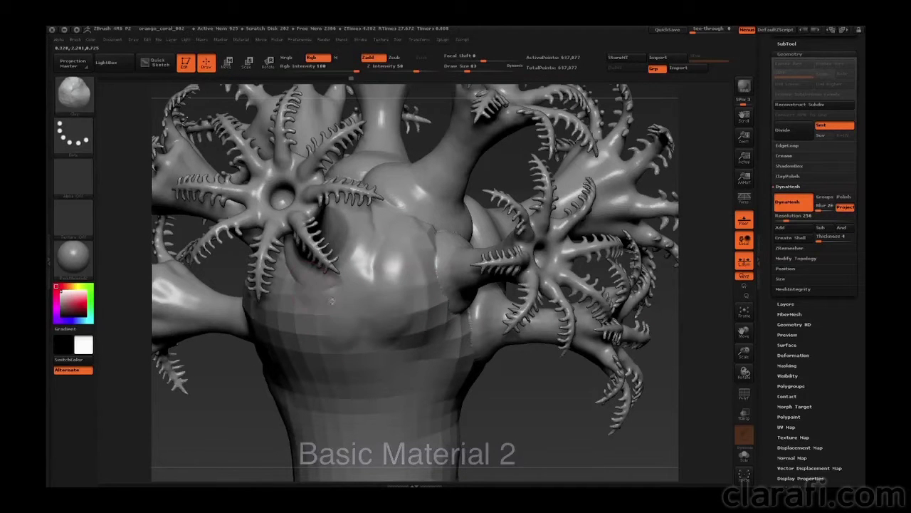
Step: Build up the seams of the upper trunk beneath the polyps with Clay strokes and smooth the faceted surface
{"action": "left_click_drag", "start_coordinate": [510, 426], "coordinate": [427, 361]}
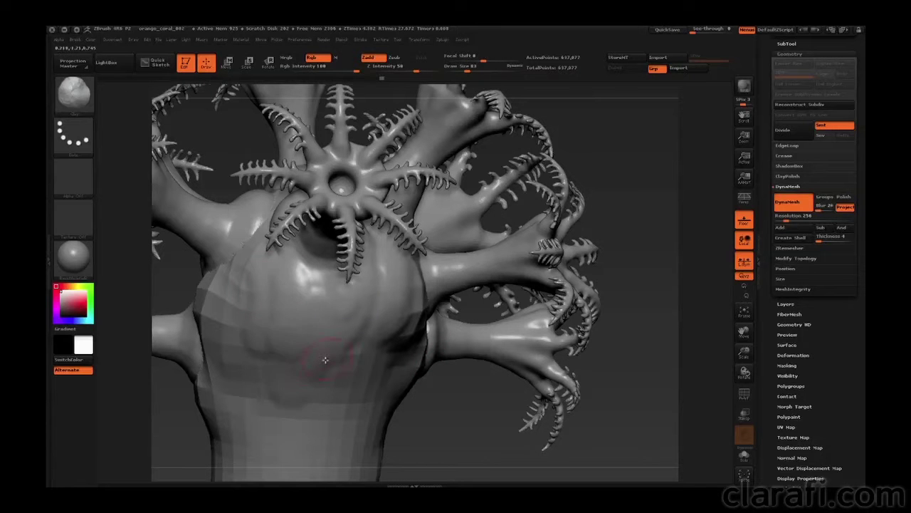
{"action": "left_click_drag", "start_coordinate": [405, 427], "coordinate": [527, 409]}
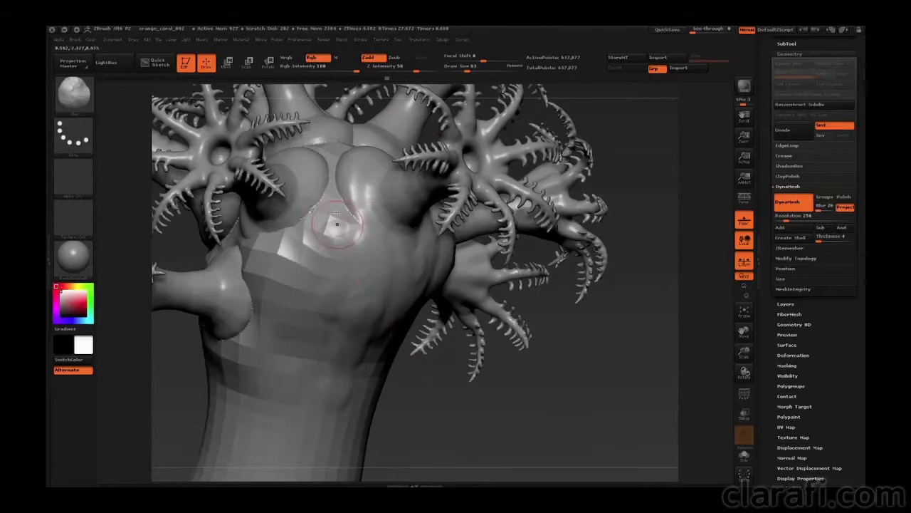
{"action": "mouse_move", "coordinate": [337, 227]}
{"action": "left_mouse_down"}
{"action": "mouse_move", "coordinate": [305, 214]}
{"action": "mouse_move", "coordinate": [276, 243]}
{"action": "mouse_move", "coordinate": [250, 245]}
{"action": "left_mouse_up"}
{"action": "mouse_move", "coordinate": [273, 316]}
{"action": "left_mouse_down"}
{"action": "mouse_move", "coordinate": [349, 218]}
{"action": "mouse_move", "coordinate": [317, 211]}
{"action": "mouse_move", "coordinate": [355, 258]}
{"action": "left_mouse_up"}
{"action": "left_click_drag", "start_coordinate": [311, 319], "coordinate": [269, 341], "text": "shift"}
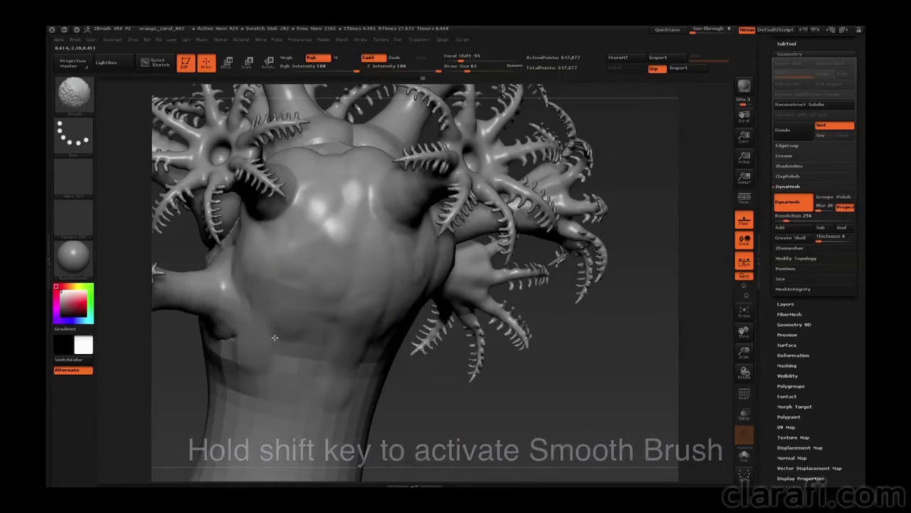
Step: Smooth the faceting along the lower trunk down to its bulbous base, raising the draw size to 251
{"action": "mouse_move", "coordinate": [470, 405]}
{"action": "left_mouse_down"}
{"action": "mouse_move", "coordinate": [446, 401]}
{"action": "mouse_move", "coordinate": [461, 365]}
{"action": "left_mouse_up"}
{"action": "mouse_move", "coordinate": [356, 233]}
{"action": "left_mouse_down", "text": "shift"}
{"action": "mouse_move", "coordinate": [337, 251]}
{"action": "mouse_move", "coordinate": [354, 277]}
{"action": "left_mouse_up", "text": "shift"}
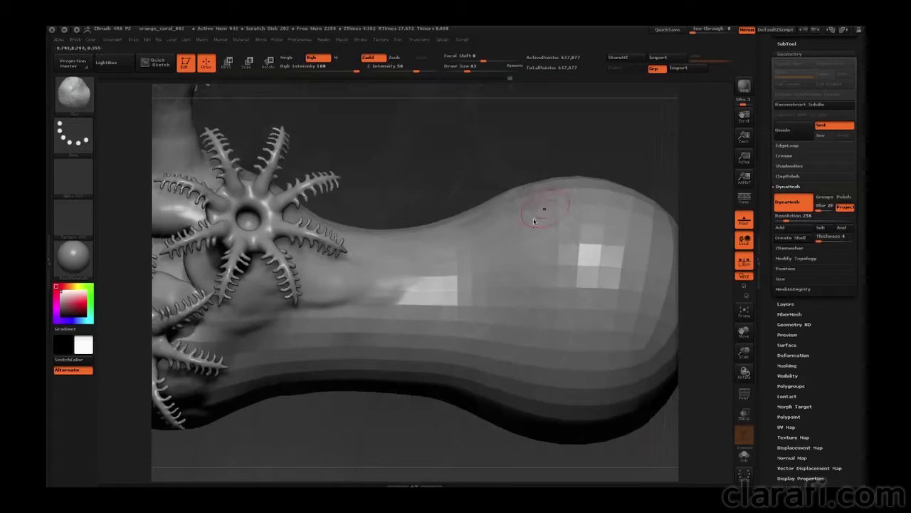
{"action": "left_click_drag", "start_coordinate": [443, 257], "coordinate": [459, 324]}
{"action": "mouse_move", "coordinate": [344, 426]}
{"action": "left_mouse_down"}
{"action": "mouse_move", "coordinate": [338, 411]}
{"action": "mouse_move", "coordinate": [275, 362]}
{"action": "left_mouse_up"}
{"action": "left_click_drag", "start_coordinate": [164, 306], "coordinate": [306, 302], "text": "shift"}
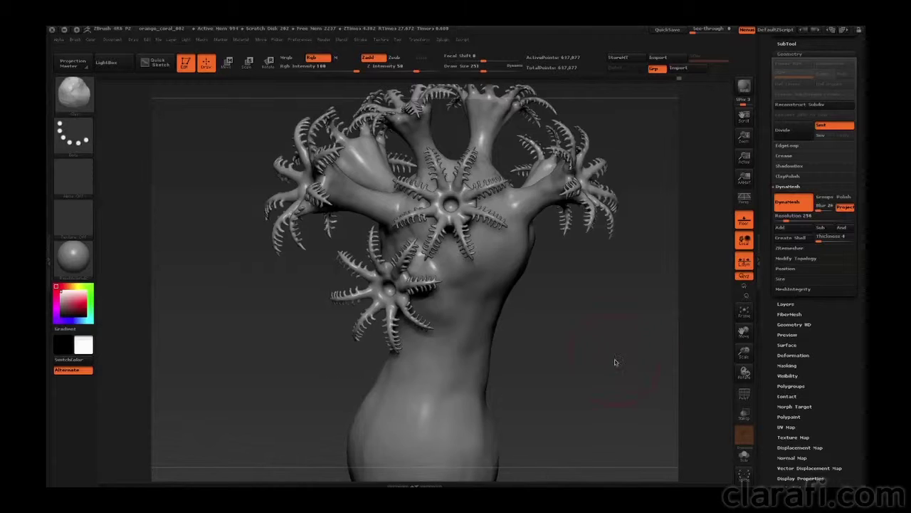
Step: Recalculate the coral's DynaMesh after the sculpting and smoothing
{"action": "mouse_move", "coordinate": [610, 362]}
{"action": "left_mouse_down"}
{"action": "mouse_move", "coordinate": [640, 359]}
{"action": "mouse_move", "coordinate": [590, 372]}
{"action": "mouse_move", "coordinate": [576, 366]}
{"action": "mouse_move", "coordinate": [604, 350]}
{"action": "left_mouse_up"}
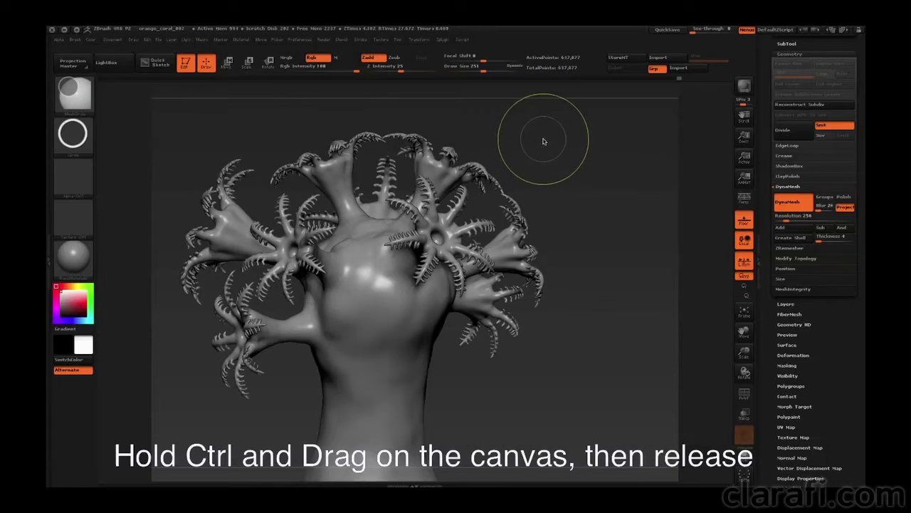
{"action": "left_click_drag", "start_coordinate": [545, 140], "coordinate": [612, 209], "text": "ctrl"}
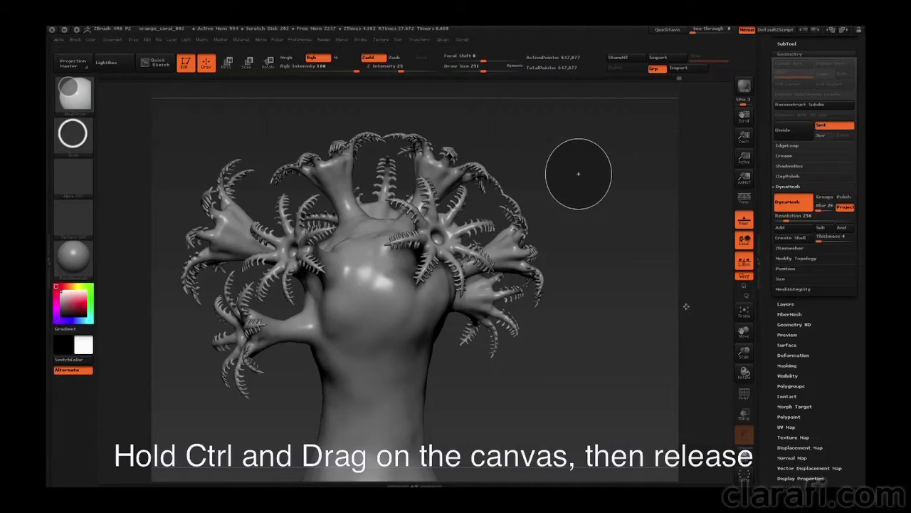
{"action": "left_click_drag", "start_coordinate": [686, 306], "coordinate": [682, 294], "text": "ctrl"}
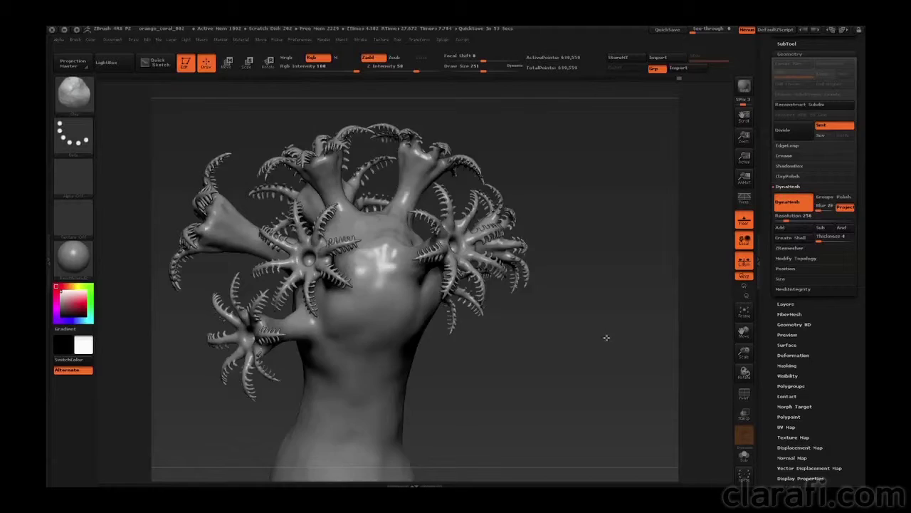
Step: Carve wrinkles into the trunk with the Standard brush, Zsub, Drag Rect stroke and wrinkle alpha, comparing them with the shutterstock_69490330.jpg reference photo
{"action": "left_click_drag", "start_coordinate": [606, 337], "coordinate": [580, 301]}
{"action": "left_click_drag", "start_coordinate": [584, 342], "coordinate": [621, 350]}
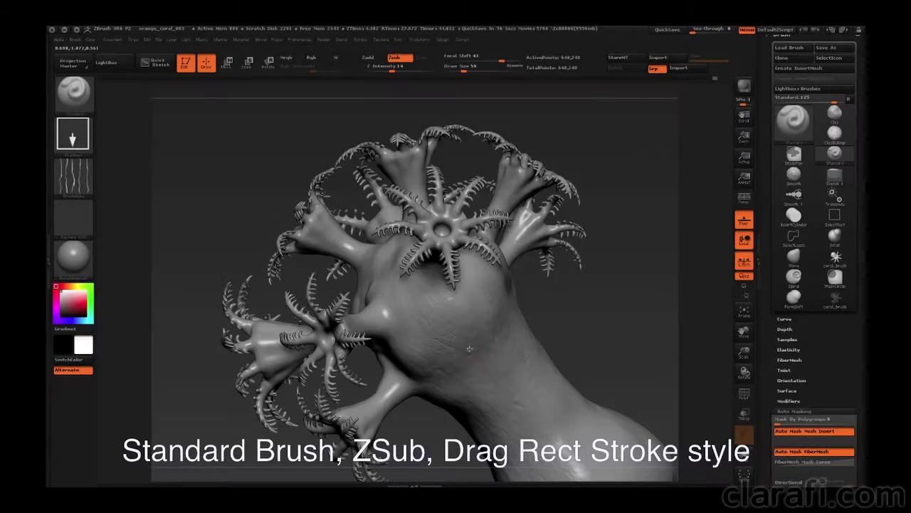
{"action": "left_click_drag", "start_coordinate": [566, 358], "coordinate": [557, 311]}
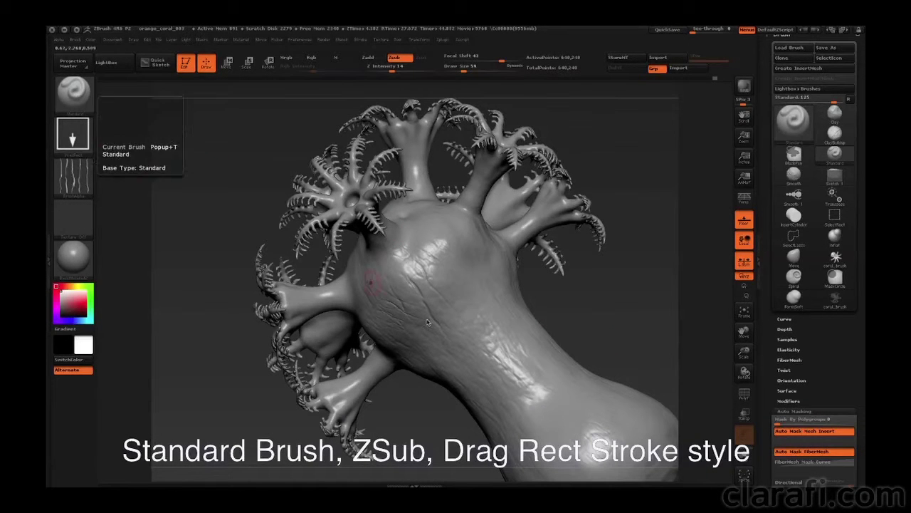
{"action": "mouse_move", "coordinate": [75, 183]}
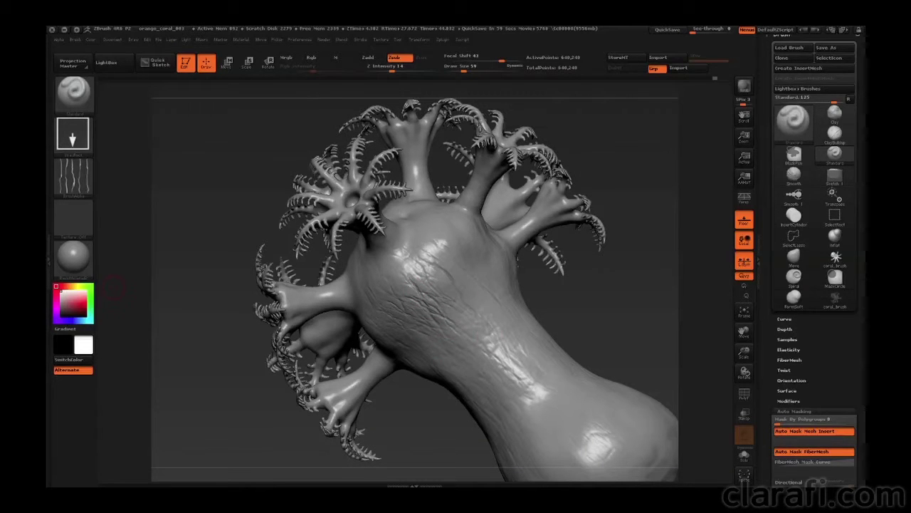
{"action": "key", "text": "super+Tab"}
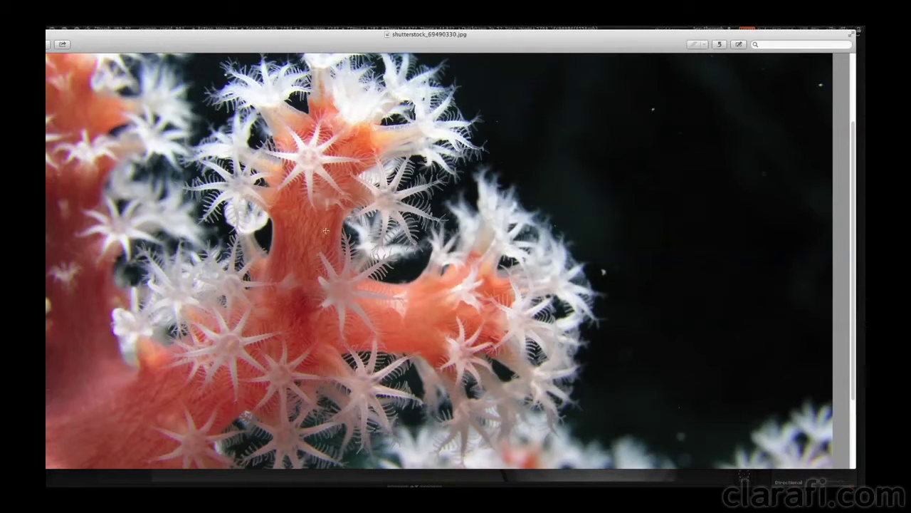
{"action": "key", "text": "super+Tab"}
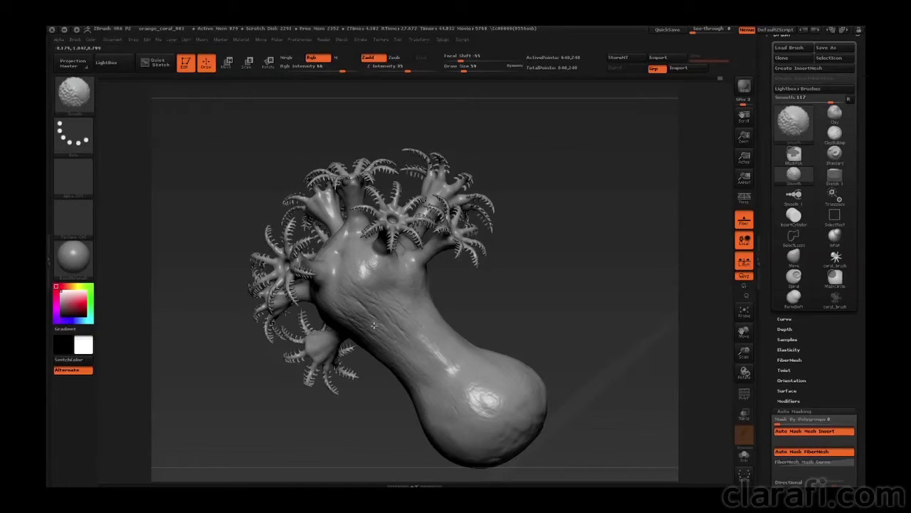
Step: Orient the coral to face down its trunk and append it to the coral_brush insert mesh brush
{"action": "mouse_move", "coordinate": [522, 306]}
{"action": "left_mouse_down"}
{"action": "mouse_move", "coordinate": [545, 285]}
{"action": "mouse_move", "coordinate": [576, 336]}
{"action": "mouse_move", "coordinate": [623, 368]}
{"action": "mouse_move", "coordinate": [584, 346]}
{"action": "mouse_move", "coordinate": [601, 347]}
{"action": "left_mouse_up"}
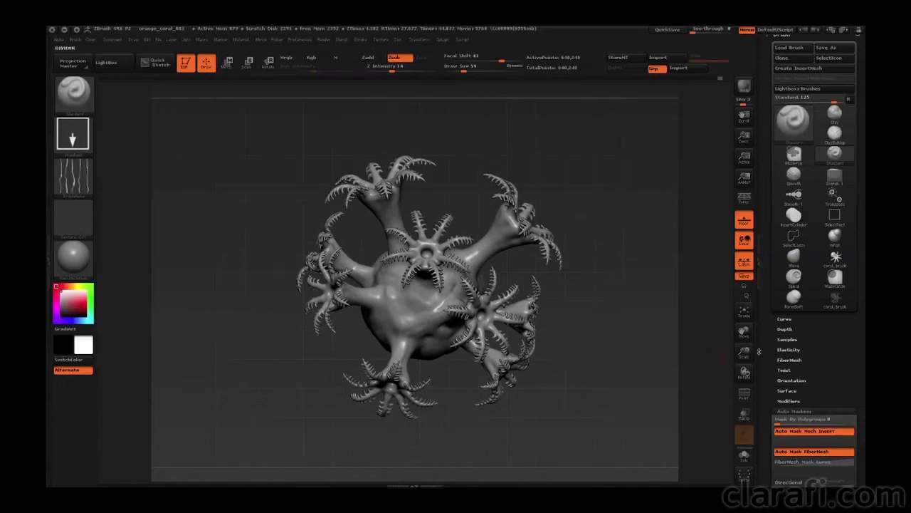
{"action": "left_click_drag", "start_coordinate": [744, 351], "coordinate": [744, 357]}
{"action": "left_click", "coordinate": [73, 91]}
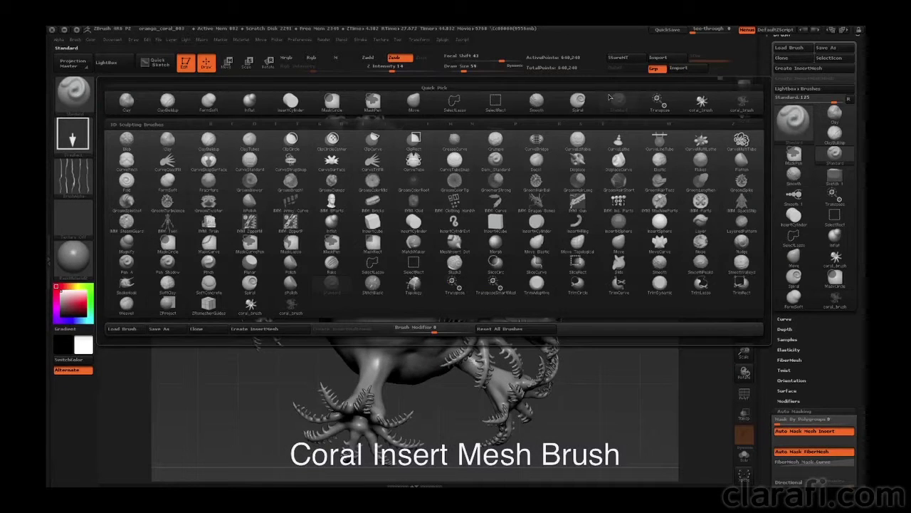
{"action": "left_click", "coordinate": [716, 102]}
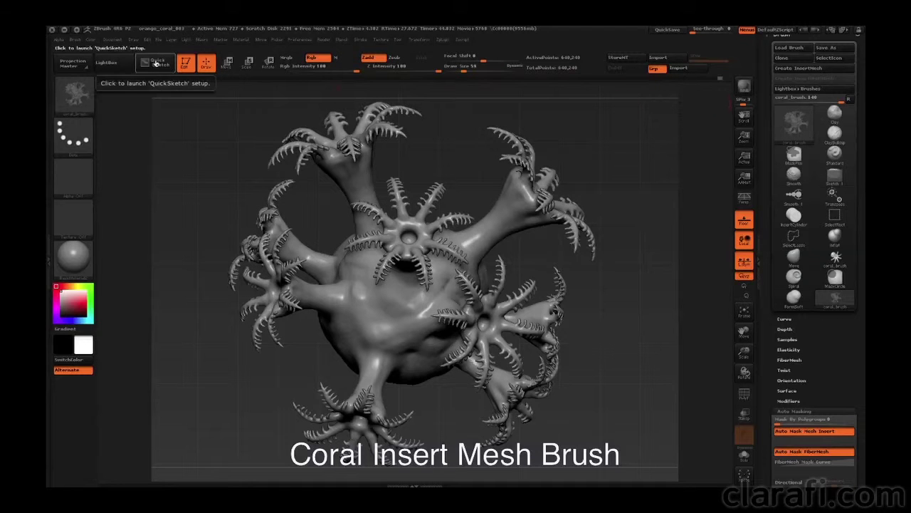
{"action": "left_click", "coordinate": [75, 40]}
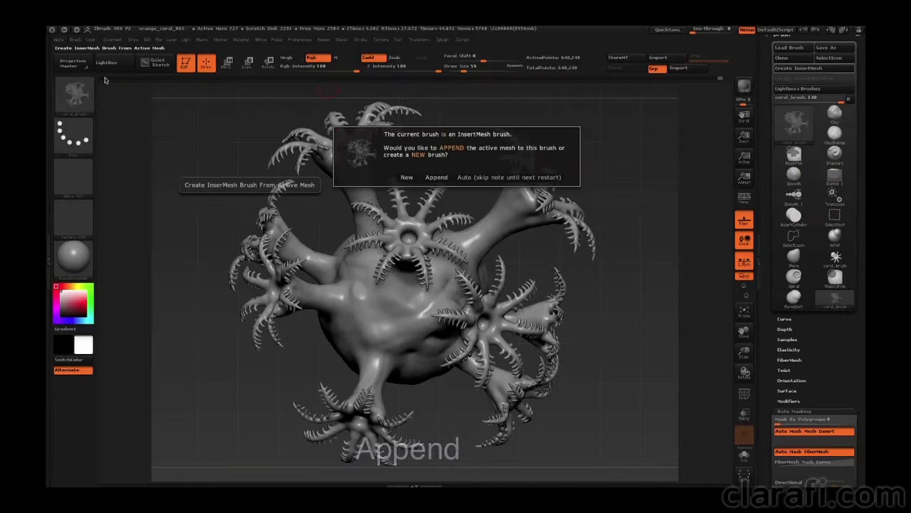
{"action": "left_click", "coordinate": [105, 76]}
{"action": "left_click", "coordinate": [437, 177]}
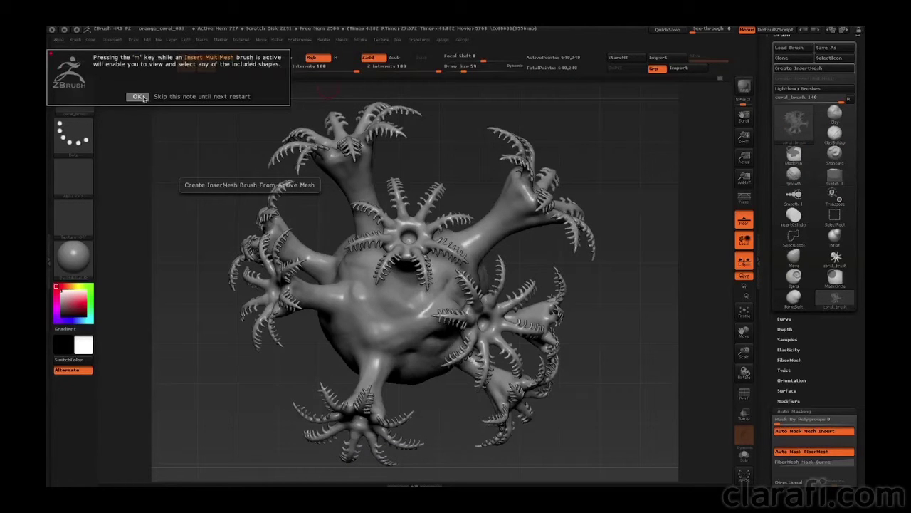
{"action": "left_click", "coordinate": [141, 97]}
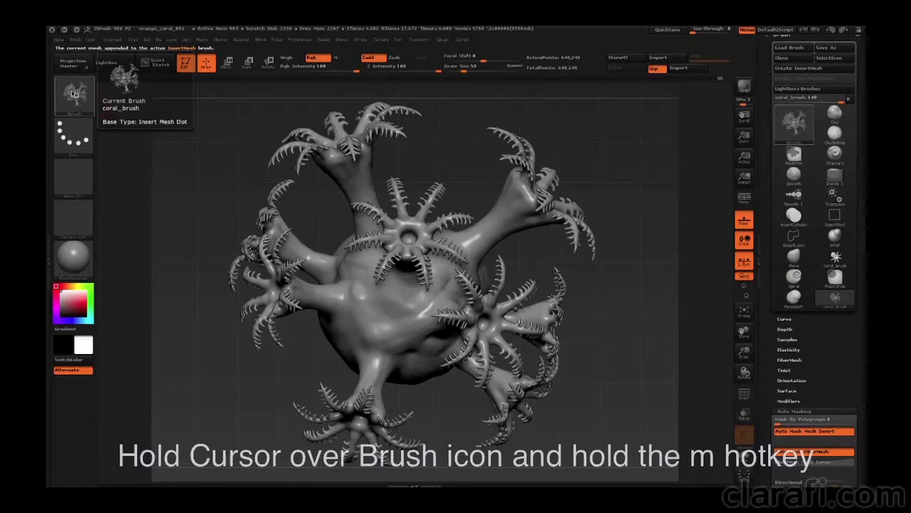
Step: Review the meshes stored in coral_brush and save the extended brush
{"action": "key", "text": "m"}
{"action": "mouse_move", "coordinate": [129, 163]}
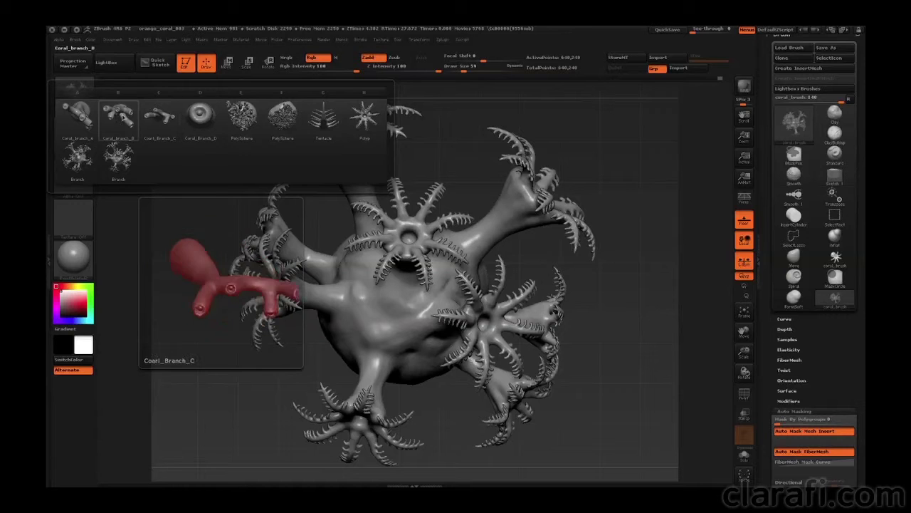
{"action": "left_click", "coordinate": [76, 40]}
{"action": "left_click", "coordinate": [136, 57]}
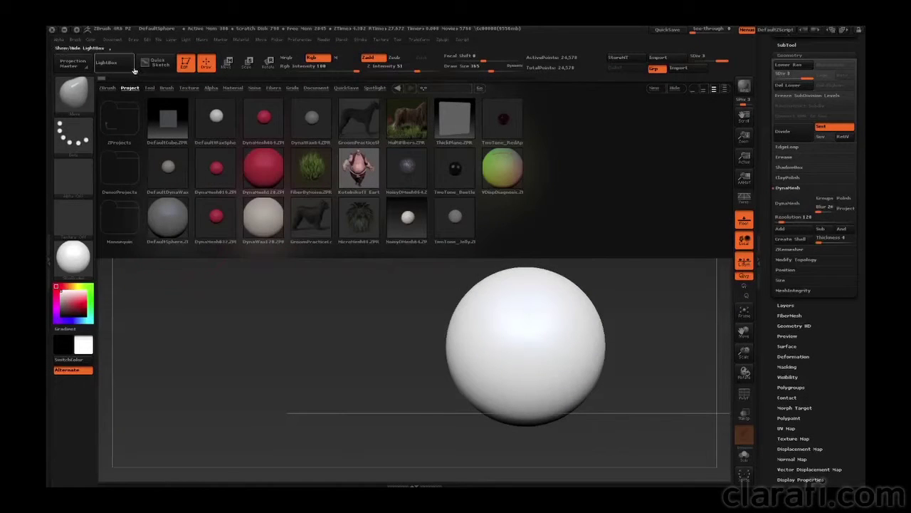
Step: Hide LightBox, set the default sphere's SDiv to 1 and delete its higher subdivision levels
{"action": "left_click", "coordinate": [117, 68]}
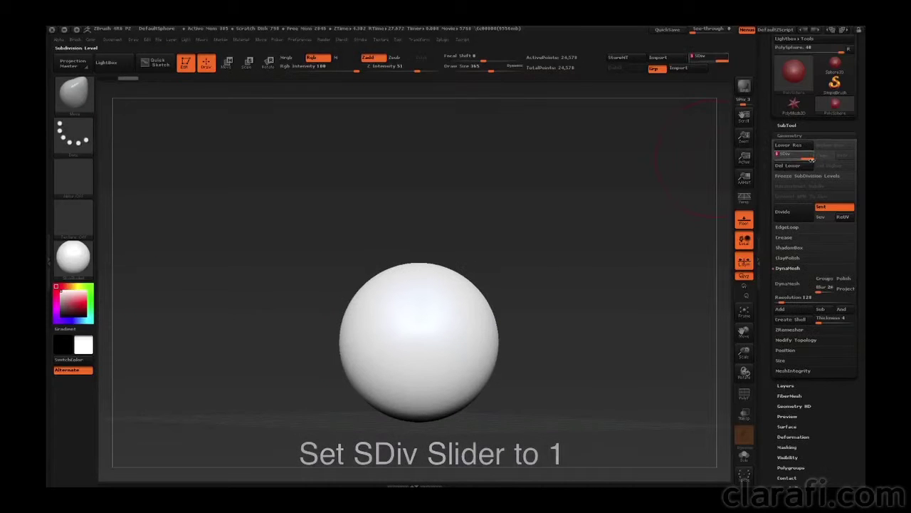
{"action": "left_click_drag", "start_coordinate": [810, 156], "coordinate": [778, 155]}
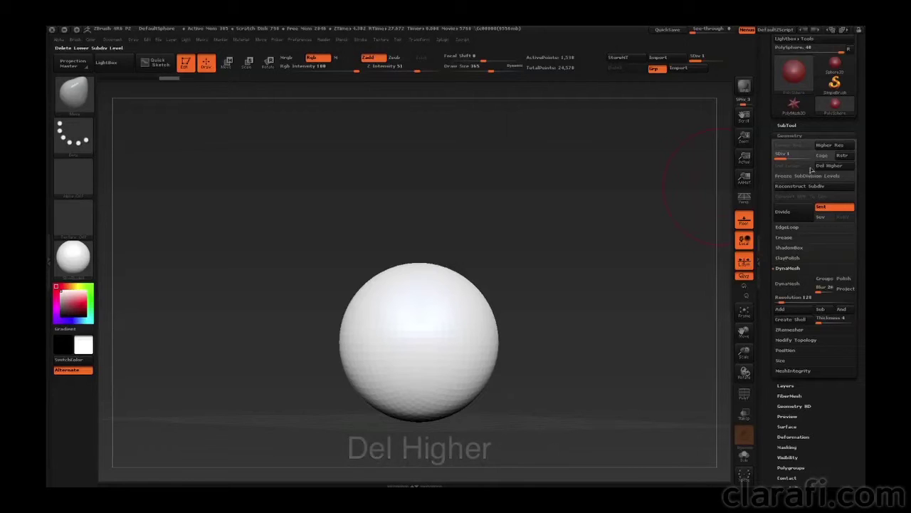
{"action": "left_click", "coordinate": [825, 166]}
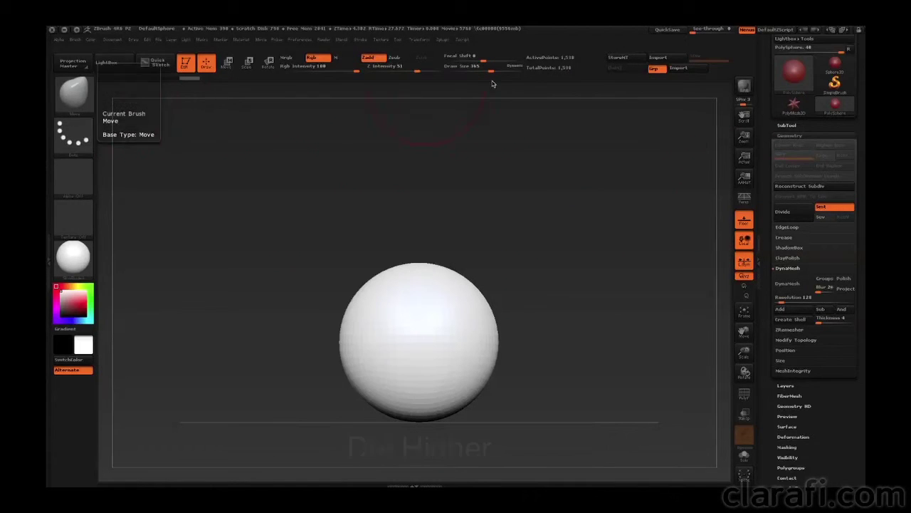
Step: Squeeze the sphere from all sides into a tall, narrow ellipsoid using the Move brush at draw size 846
{"action": "mouse_move", "coordinate": [508, 90]}
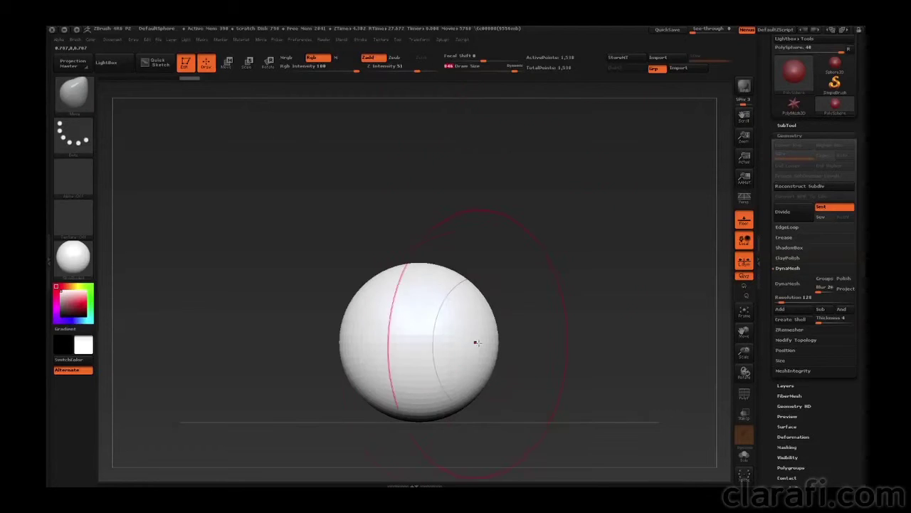
{"action": "left_click_drag", "start_coordinate": [478, 343], "coordinate": [443, 341]}
{"action": "mouse_move", "coordinate": [326, 341]}
{"action": "left_mouse_down"}
{"action": "mouse_move", "coordinate": [288, 343]}
{"action": "mouse_move", "coordinate": [370, 344]}
{"action": "left_mouse_up"}
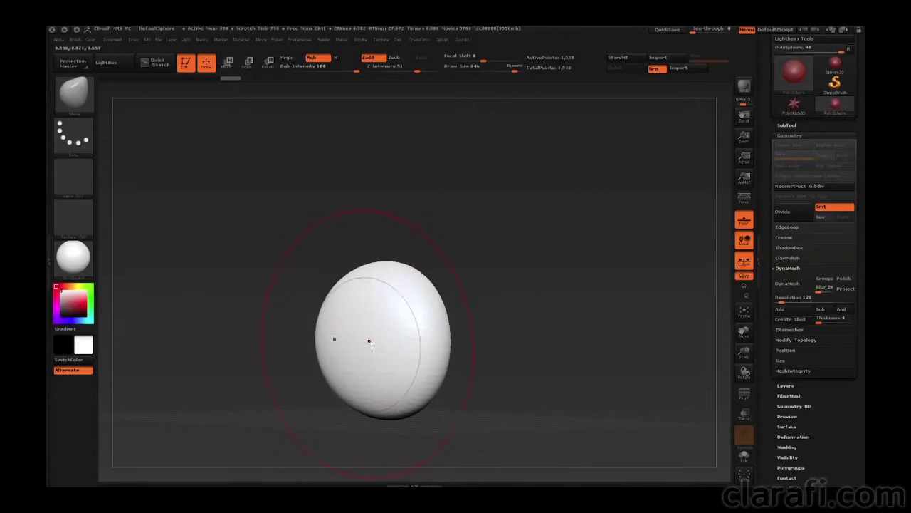
{"action": "left_click_drag", "start_coordinate": [533, 336], "coordinate": [549, 329]}
{"action": "mouse_move", "coordinate": [467, 340]}
{"action": "left_mouse_down"}
{"action": "mouse_move", "coordinate": [389, 340]}
{"action": "mouse_move", "coordinate": [523, 338]}
{"action": "left_mouse_up"}
{"action": "left_click_drag", "start_coordinate": [492, 333], "coordinate": [470, 334]}
{"action": "left_click_drag", "start_coordinate": [393, 338], "coordinate": [418, 335]}
{"action": "left_click_drag", "start_coordinate": [492, 331], "coordinate": [475, 333]}
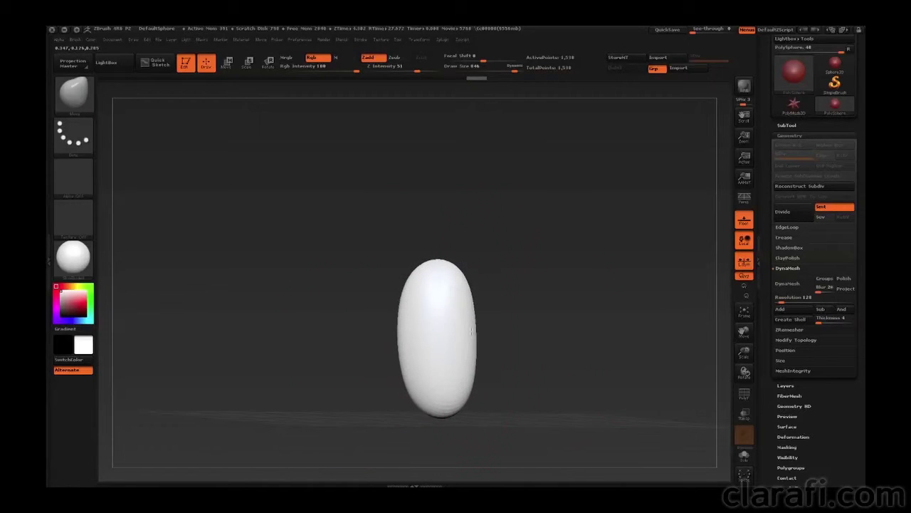
Step: Reduce the draw size to 293 and push in the ellipsoid's upper sides to form a slimmer, bent trunk
{"action": "left_click_drag", "start_coordinate": [745, 351], "coordinate": [745, 383]}
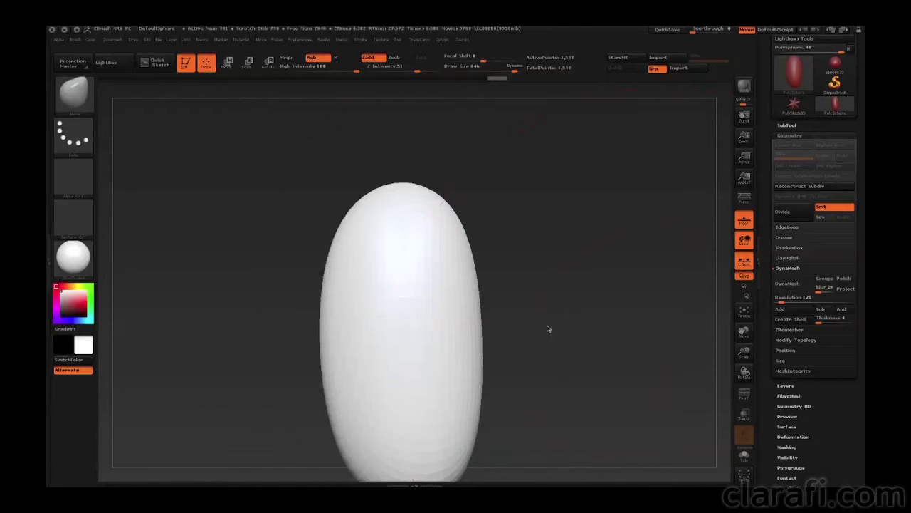
{"action": "left_click_drag", "start_coordinate": [547, 328], "coordinate": [534, 317]}
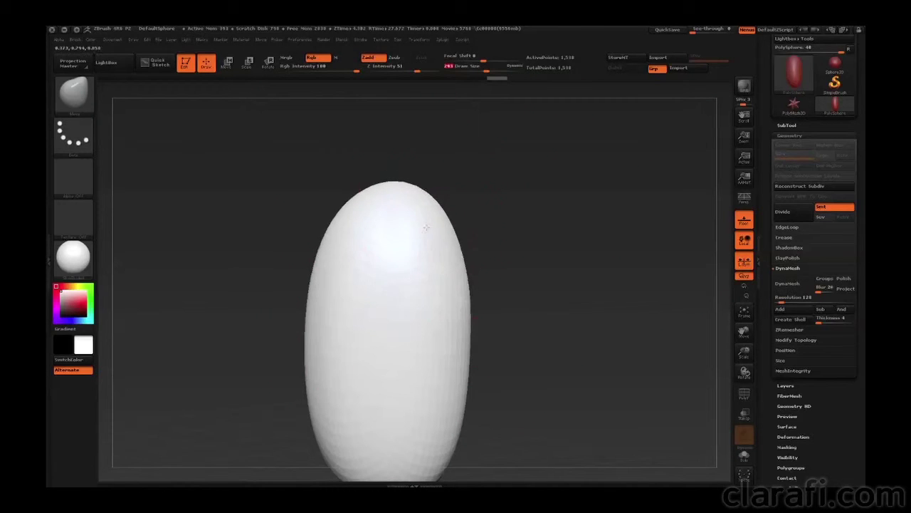
{"action": "left_click_drag", "start_coordinate": [515, 234], "coordinate": [529, 232]}
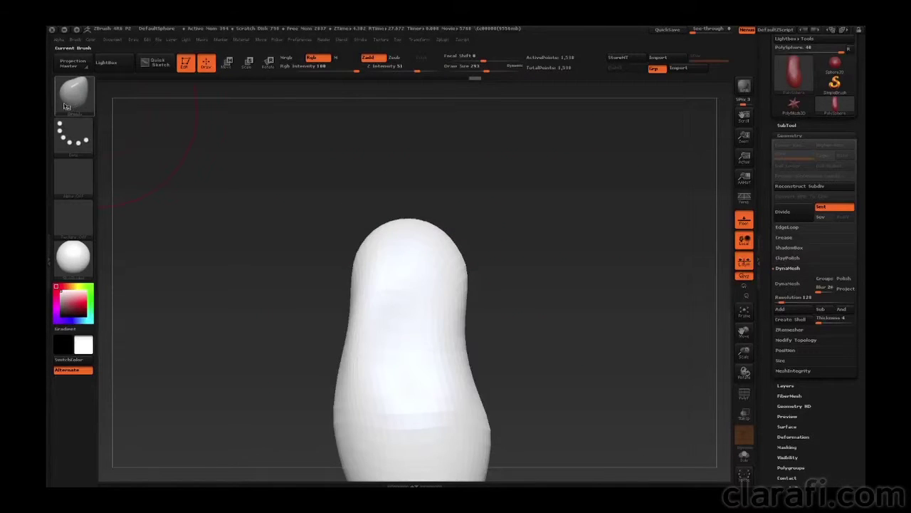
Step: Insert the coral branch mesh from coral_brush onto the upper end of the trunk
{"action": "left_click", "coordinate": [67, 104]}
{"action": "left_click", "coordinate": [73, 93]}
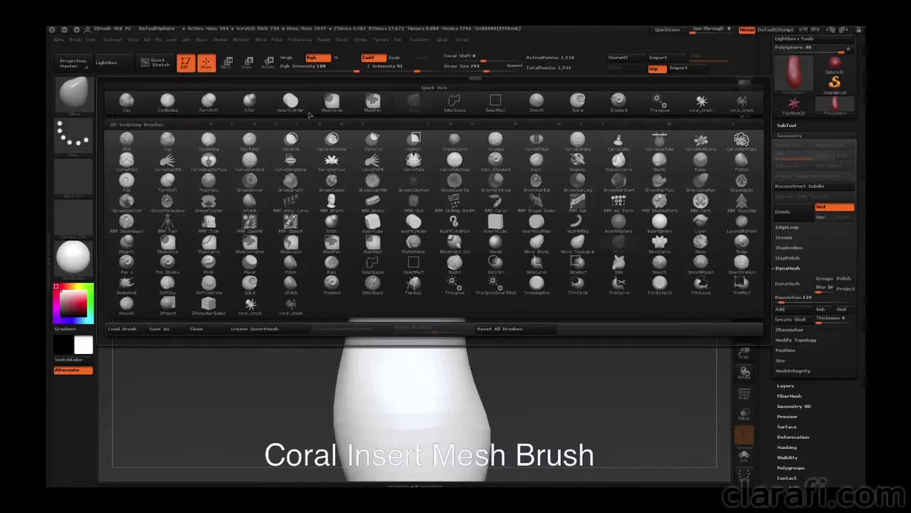
{"action": "left_click", "coordinate": [738, 106]}
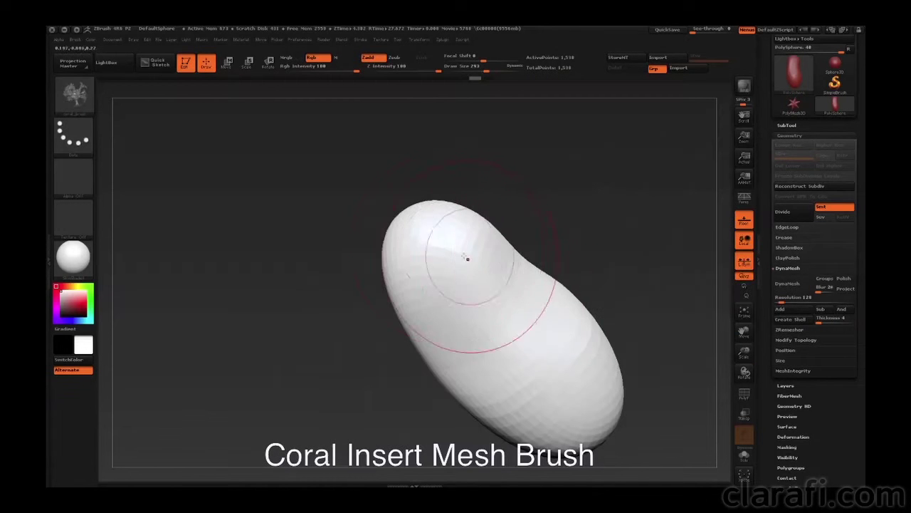
{"action": "left_click_drag", "start_coordinate": [444, 246], "coordinate": [496, 307]}
{"action": "left_click_drag", "start_coordinate": [354, 370], "coordinate": [593, 250]}
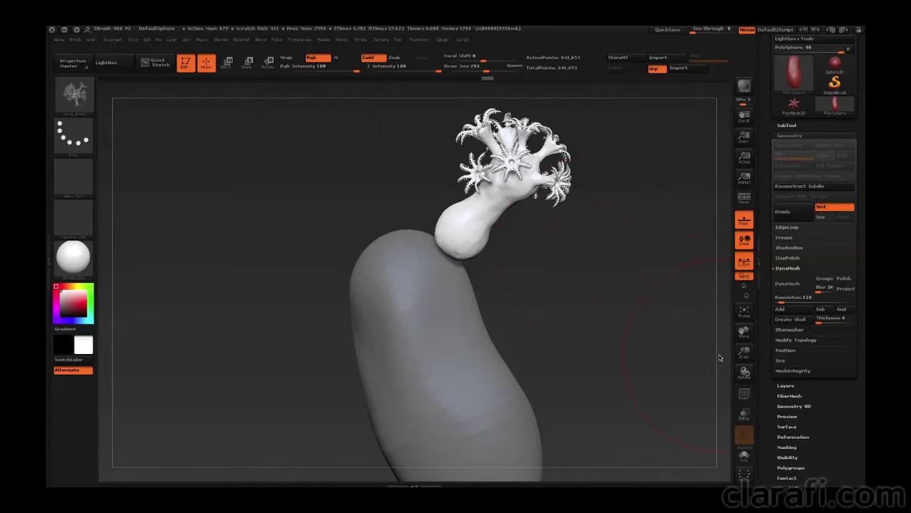
Step: Pull the base of the inserted branch down and outward into the trunk's upper end with the Move brush, finishing at draw size 140
{"action": "left_click_drag", "start_coordinate": [745, 353], "coordinate": [747, 365]}
{"action": "left_click_drag", "start_coordinate": [744, 332], "coordinate": [737, 348]}
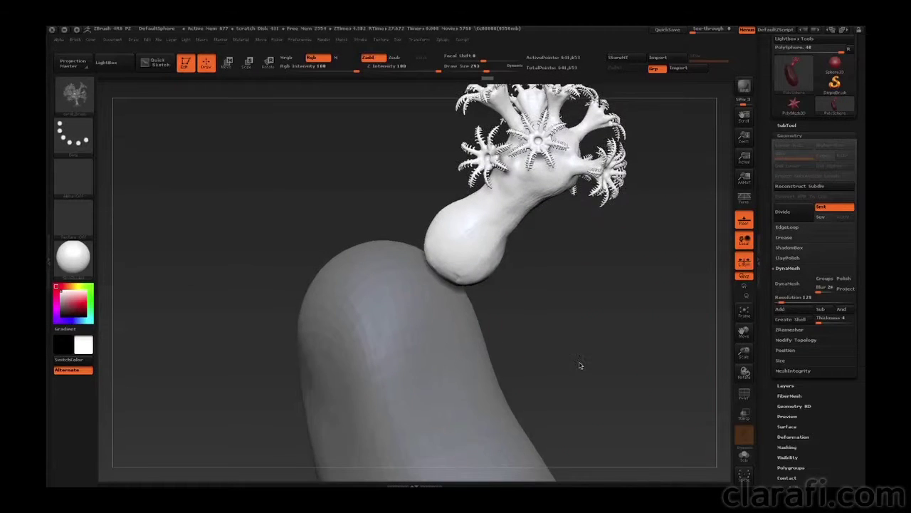
{"action": "left_click_drag", "start_coordinate": [580, 366], "coordinate": [599, 346]}
{"action": "left_click", "coordinate": [79, 101]}
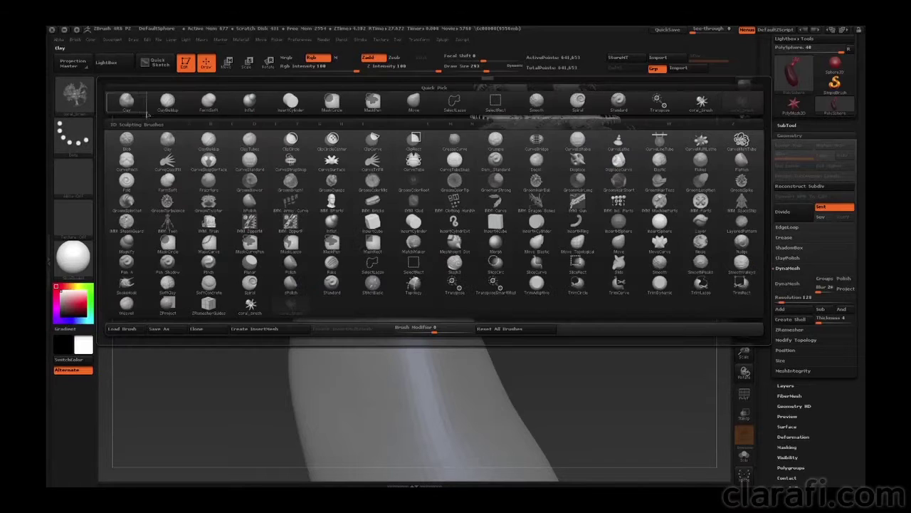
{"action": "left_click", "coordinate": [414, 102]}
{"action": "mouse_move", "coordinate": [458, 254]}
{"action": "left_mouse_down"}
{"action": "mouse_move", "coordinate": [445, 265]}
{"action": "mouse_move", "coordinate": [451, 276]}
{"action": "left_mouse_up"}
{"action": "mouse_move", "coordinate": [533, 336]}
{"action": "left_mouse_down"}
{"action": "mouse_move", "coordinate": [480, 304]}
{"action": "mouse_move", "coordinate": [545, 287]}
{"action": "left_mouse_up"}
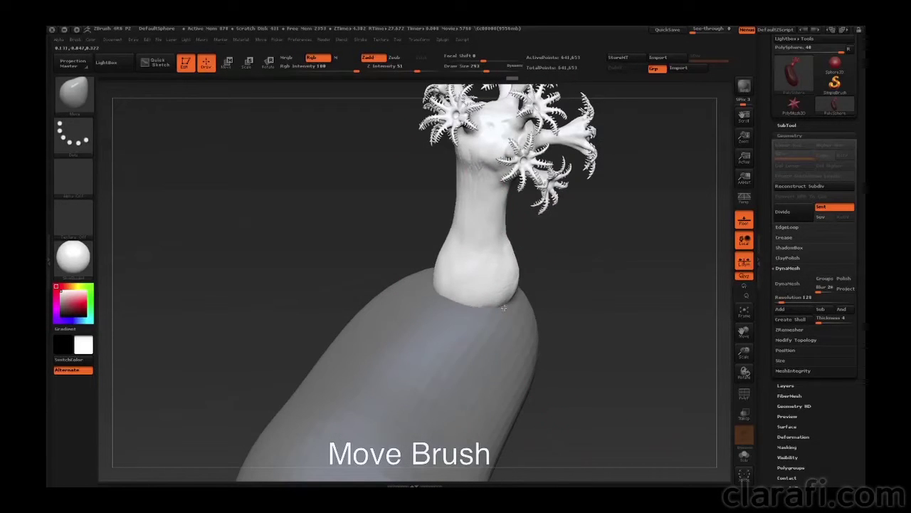
{"action": "left_click_drag", "start_coordinate": [443, 265], "coordinate": [450, 282]}
{"action": "mouse_move", "coordinate": [409, 258]}
{"action": "left_mouse_down"}
{"action": "mouse_move", "coordinate": [597, 304]}
{"action": "mouse_move", "coordinate": [648, 304]}
{"action": "left_mouse_up"}
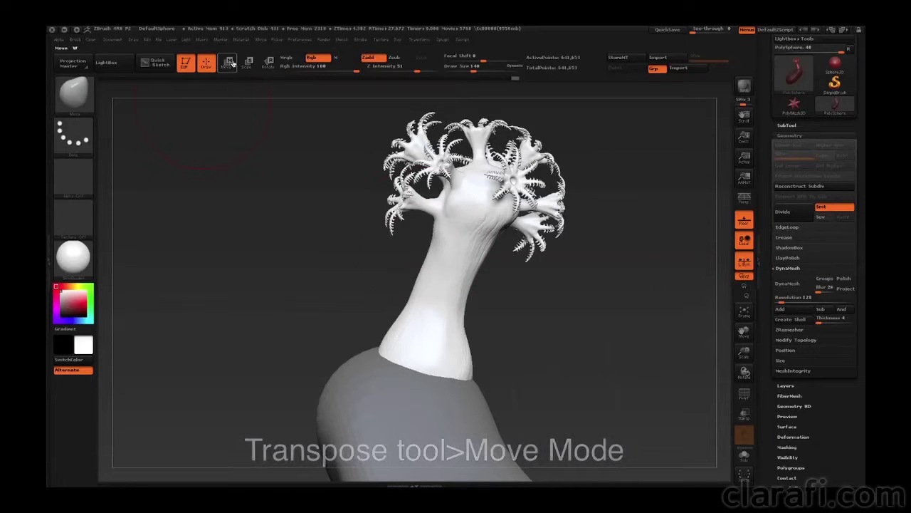
Step: Duplicate the coral branch beside the original with Transpose Move and rotate the copy to a different angle on the trunk
{"action": "key", "text": "w"}
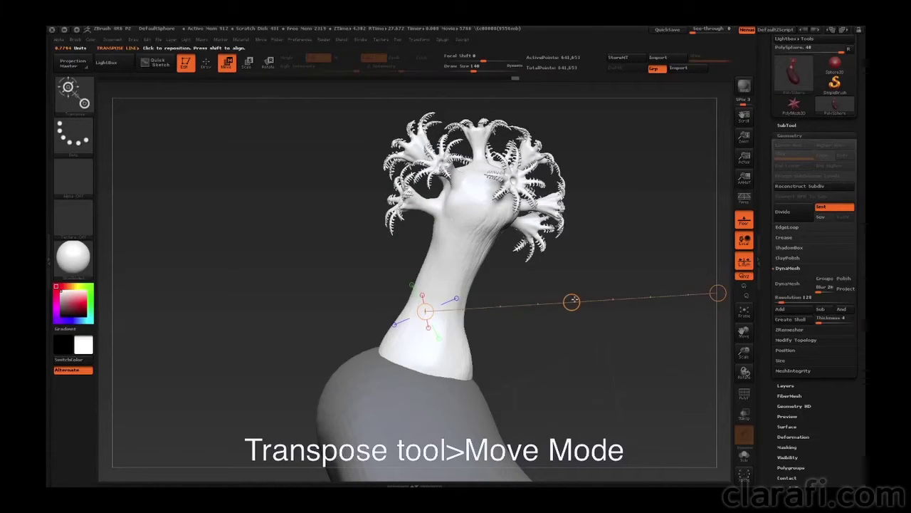
{"action": "left_click_drag", "start_coordinate": [571, 302], "coordinate": [415, 288], "text": "ctrl"}
{"action": "key", "text": "r"}
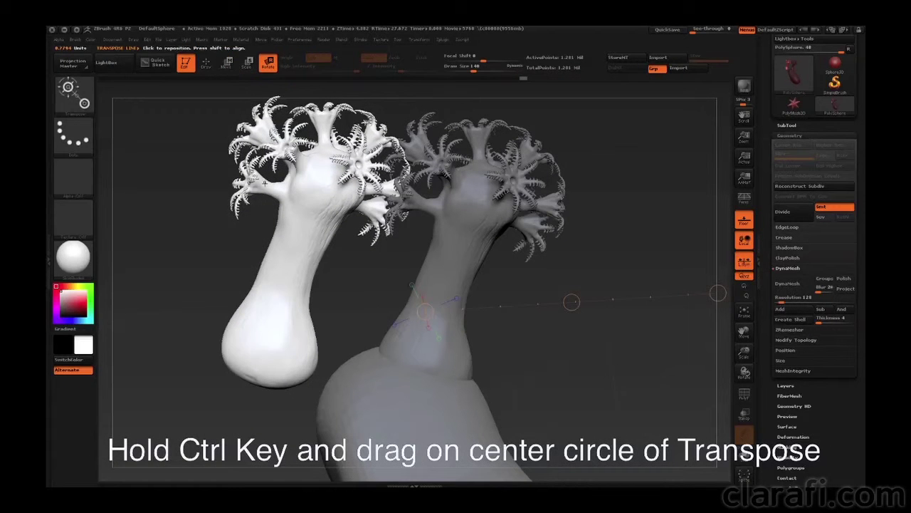
{"action": "left_click_drag", "start_coordinate": [162, 136], "coordinate": [242, 337]}
Step: Move the newest branch copy up and outward from the side of the trunk with Transpose Move
{"action": "key", "text": "w"}
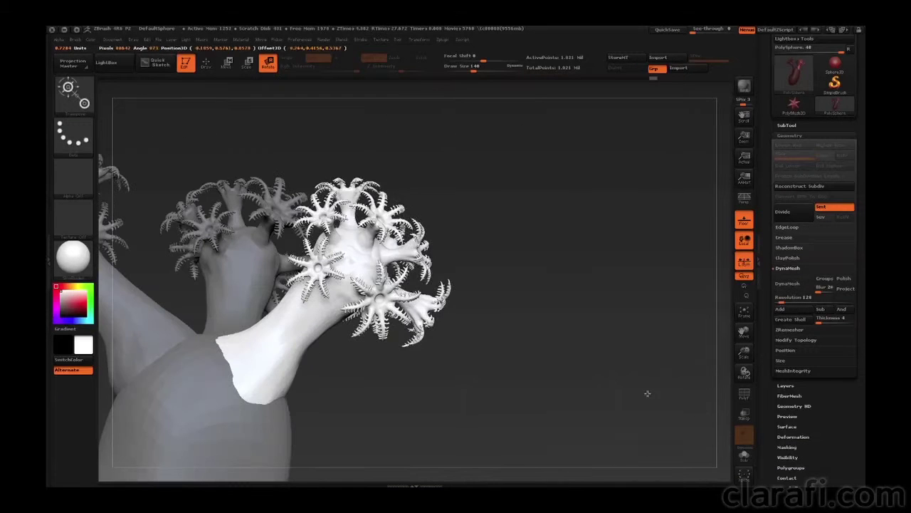
{"action": "left_click_drag", "start_coordinate": [646, 394], "coordinate": [540, 380]}
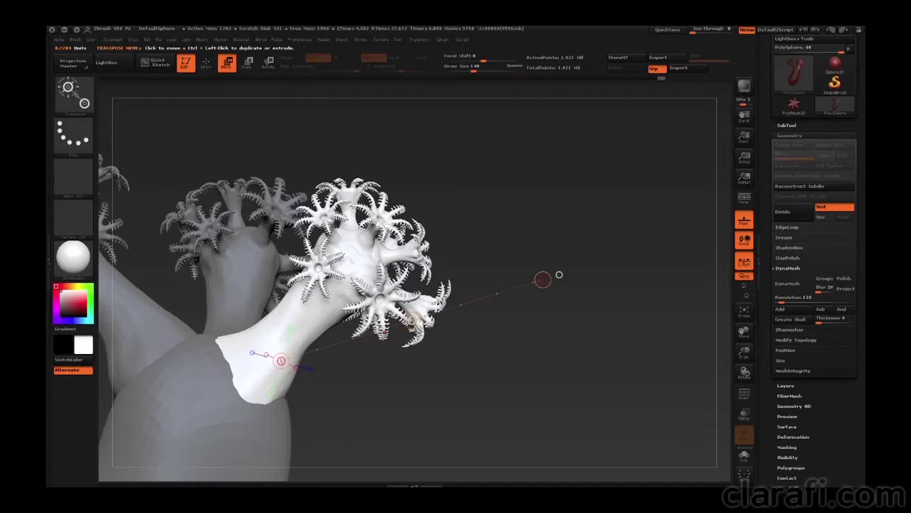
{"action": "mouse_move", "coordinate": [413, 320]}
{"action": "left_mouse_down"}
{"action": "mouse_move", "coordinate": [476, 284]}
{"action": "mouse_move", "coordinate": [469, 289]}
{"action": "left_mouse_up"}
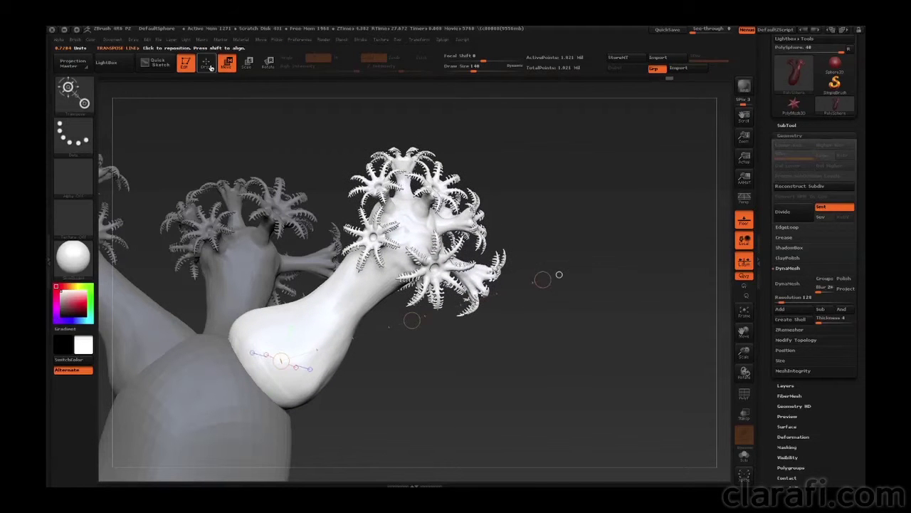